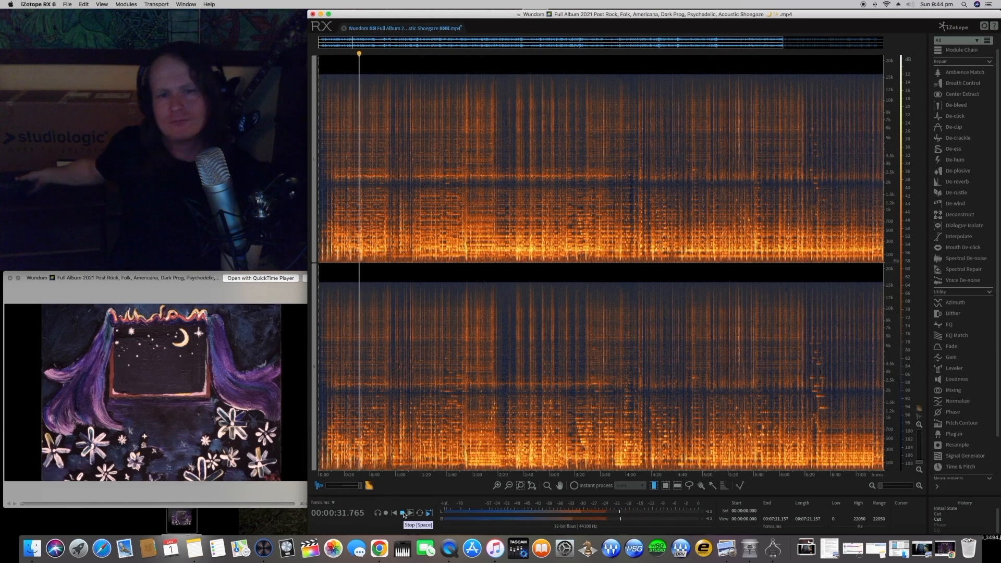
- Stop playback and switch the display from spectrogram to waveform only, showing the full length of the track
{"action": "left_click", "coordinate": [403, 513]}
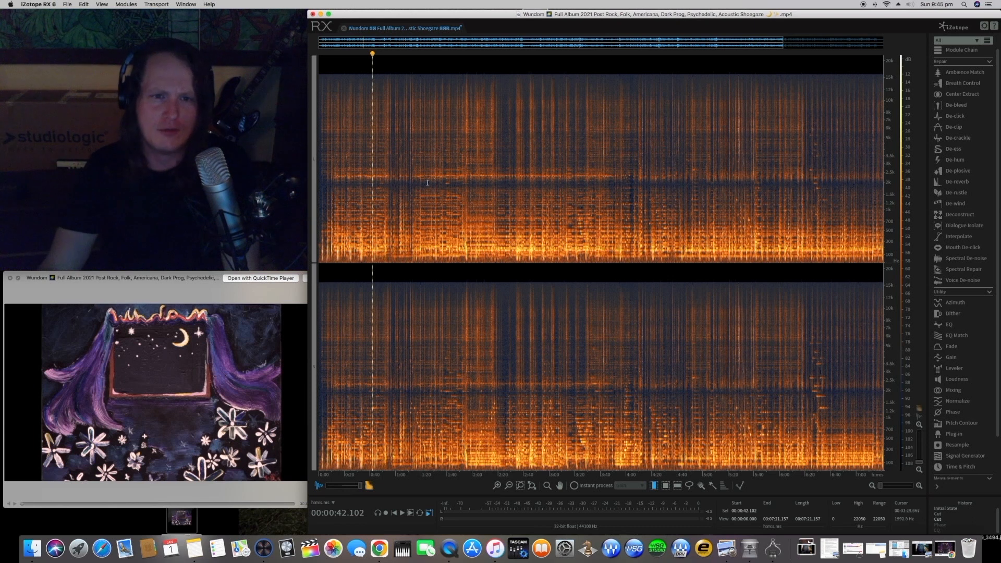
{"action": "scroll", "coordinate": [879, 222], "scroll_direction": "up", "scroll_amount": 1}
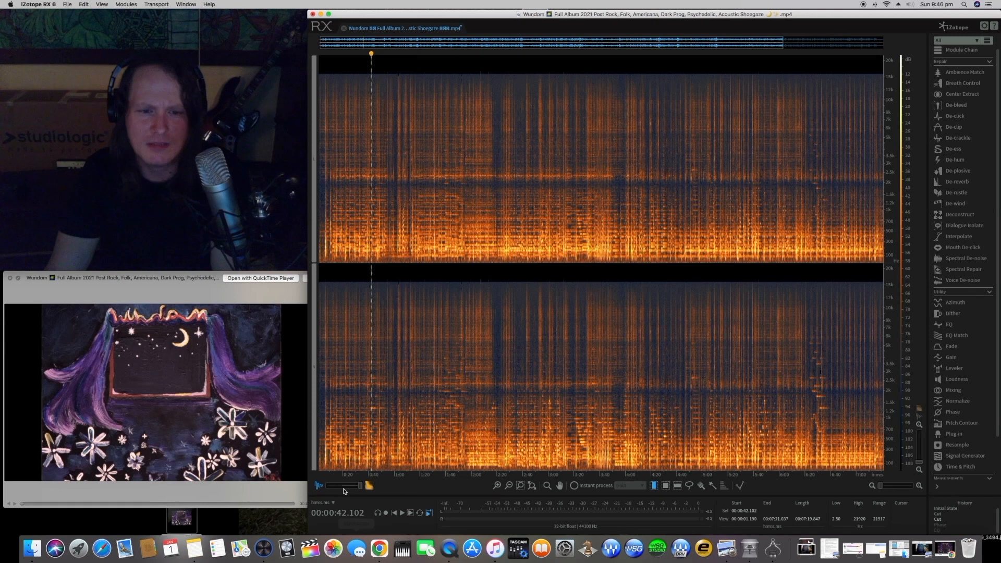
{"action": "left_click_drag", "start_coordinate": [359, 487], "coordinate": [298, 488]}
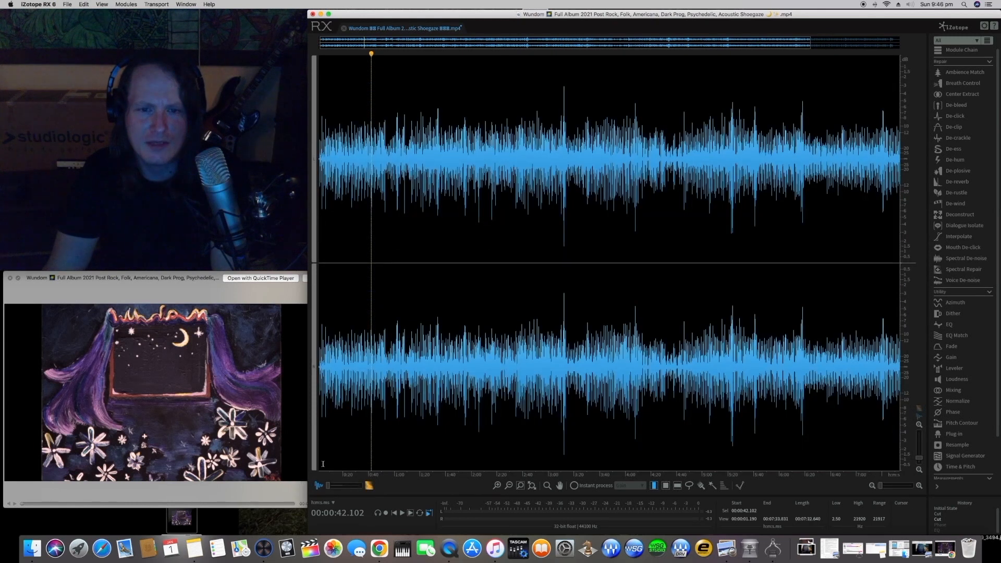
{"action": "scroll", "coordinate": [468, 368], "scroll_direction": "up", "scroll_amount": 1}
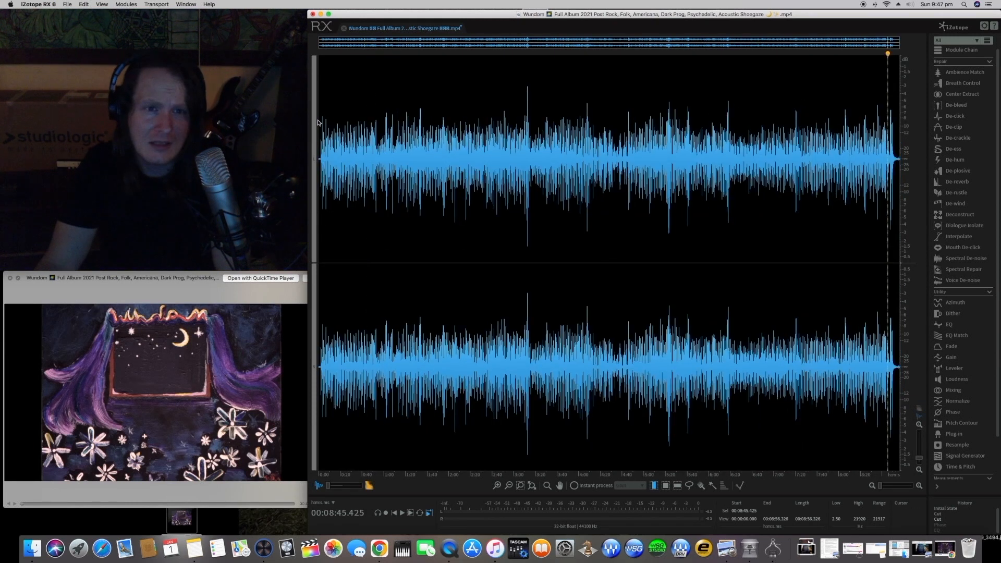
- Select practically the whole track and process it with the Phase module's suggested rotation of +30° on both channels
{"action": "left_click_drag", "start_coordinate": [320, 120], "coordinate": [997, 164]}
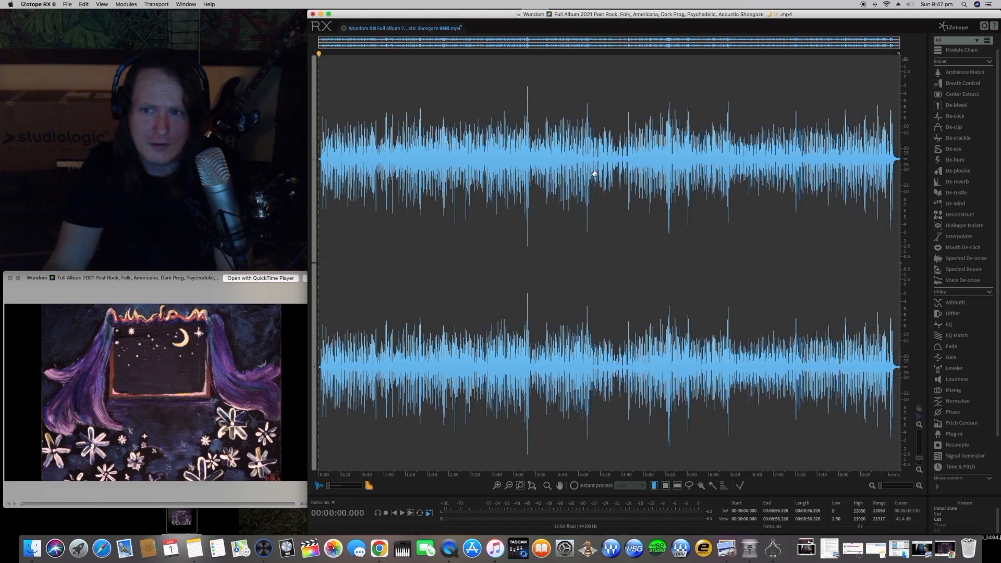
{"action": "left_click_drag", "start_coordinate": [899, 176], "coordinate": [894, 176]}
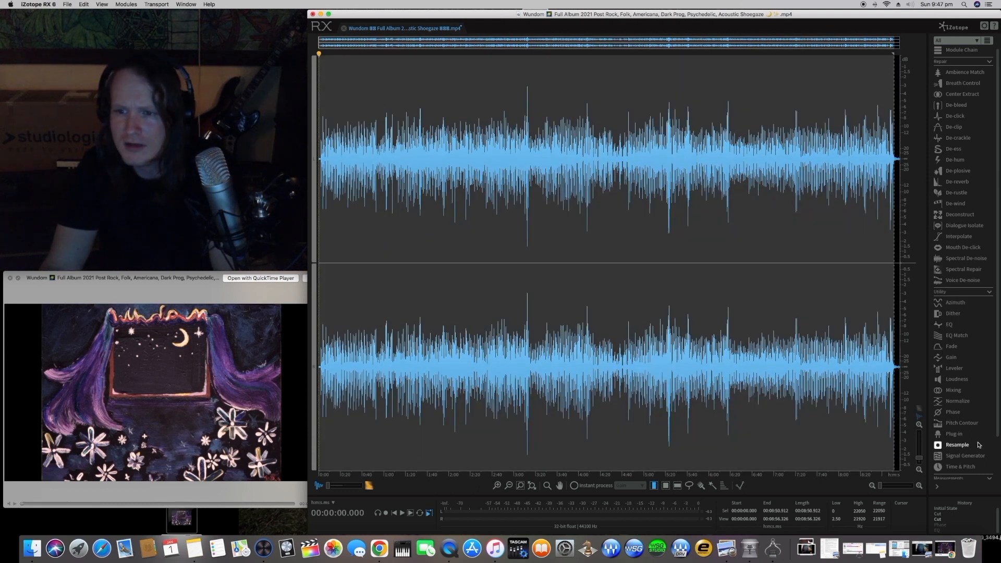
{"action": "left_click", "coordinate": [944, 413]}
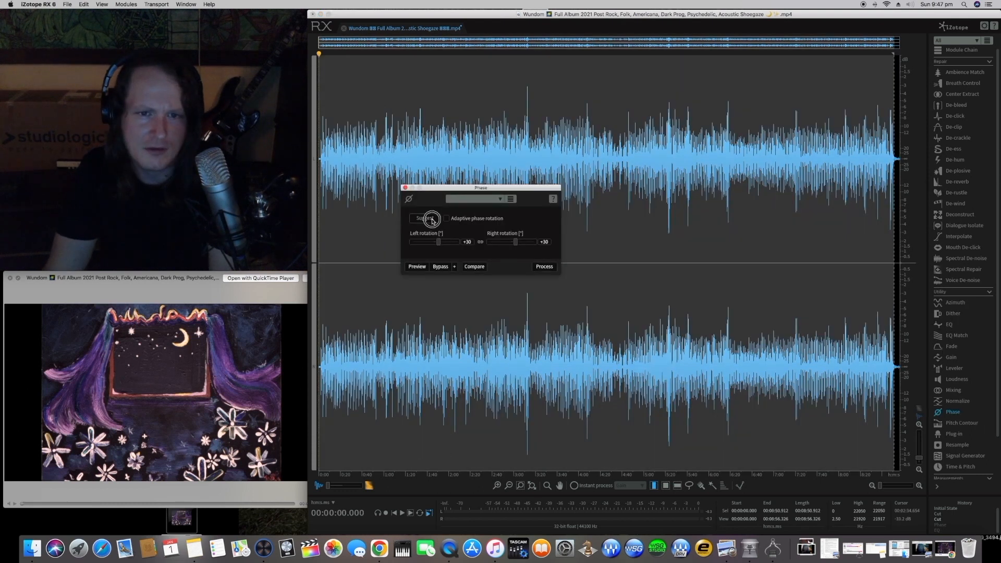
{"action": "left_click", "coordinate": [432, 219]}
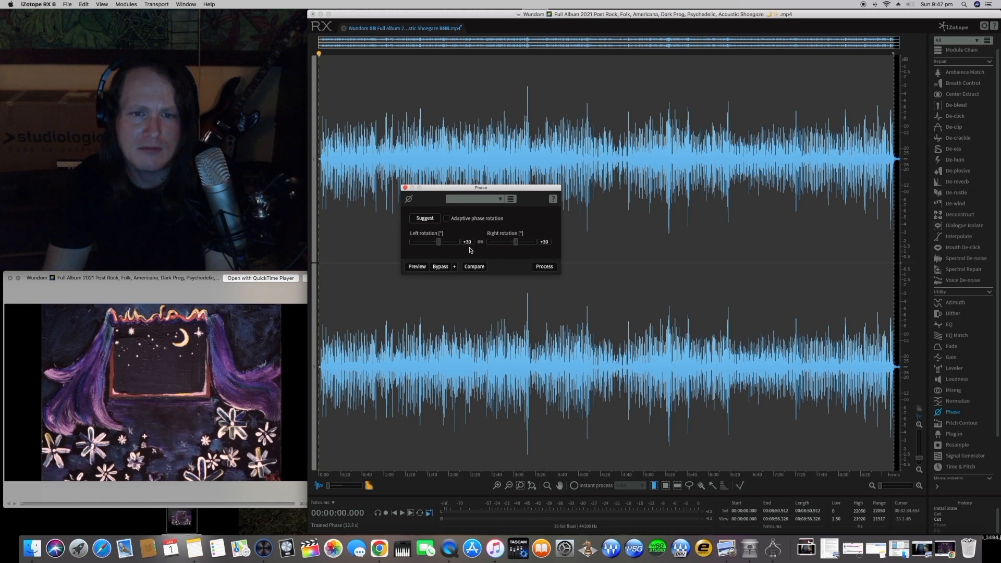
{"action": "left_click", "coordinate": [545, 267]}
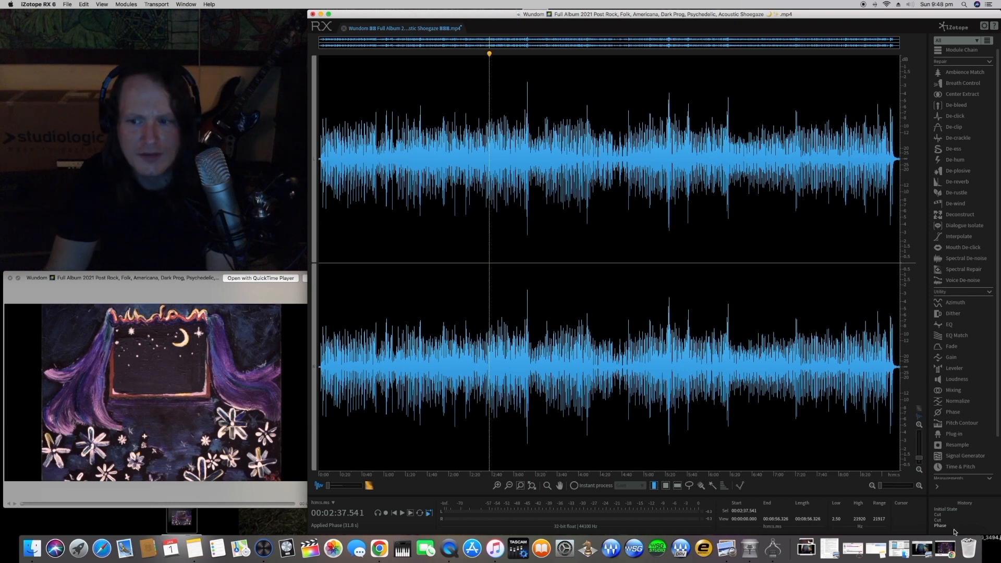
- Compare the waveform before and after the phase rotation using the edit history, ending on the Phase state
{"action": "left_click", "coordinate": [938, 520]}
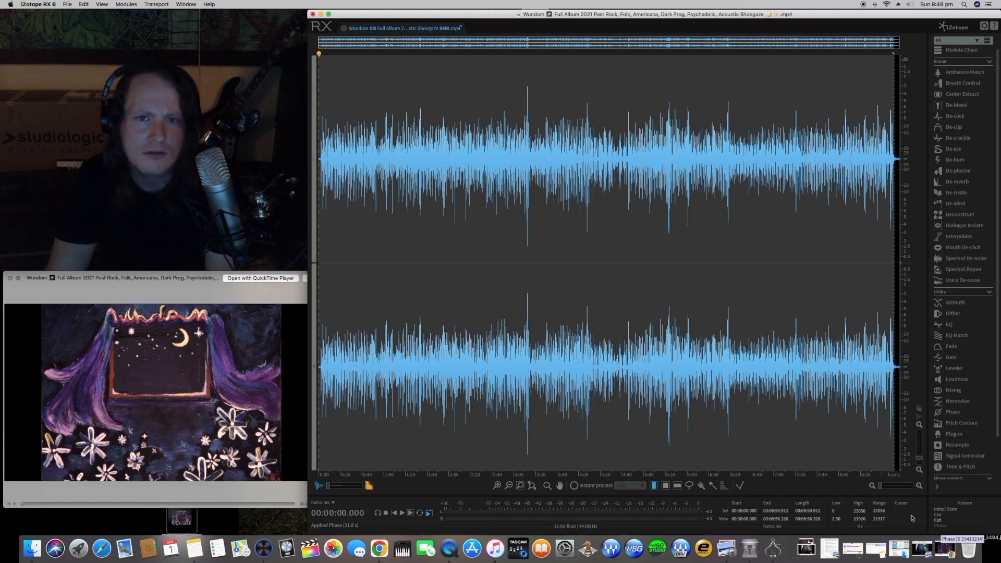
{"action": "left_click", "coordinate": [938, 526]}
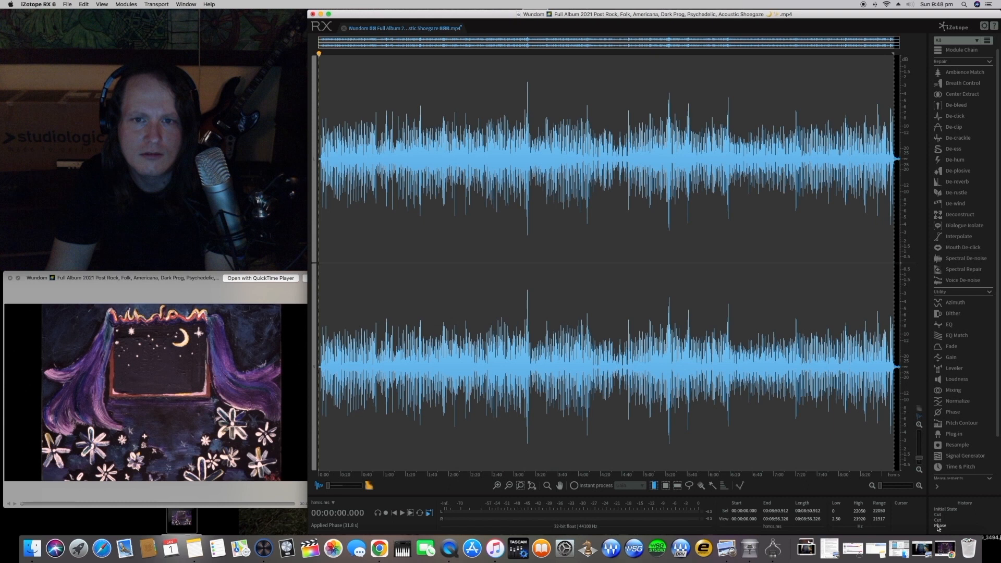
{"action": "left_click", "coordinate": [938, 520]}
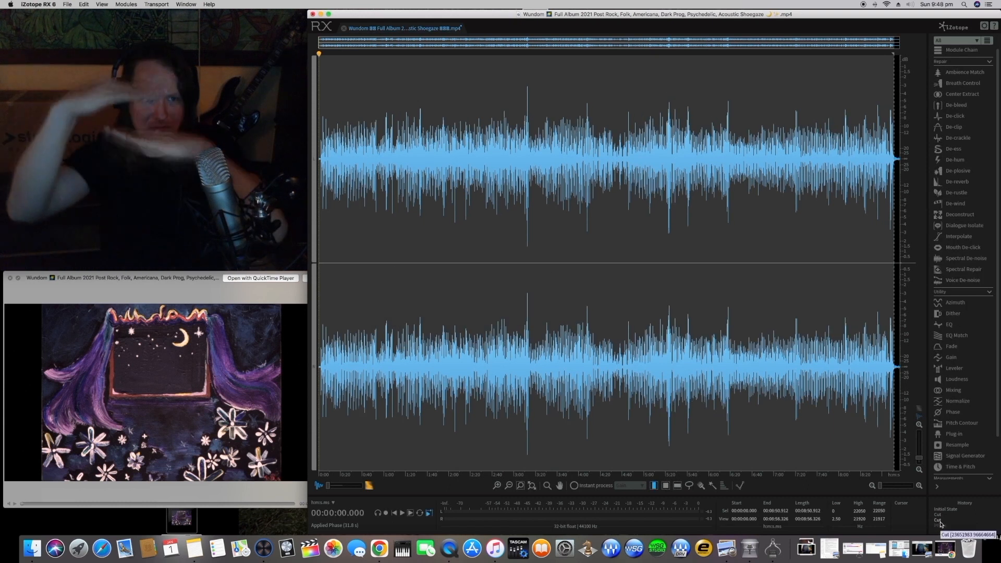
{"action": "left_click", "coordinate": [938, 526]}
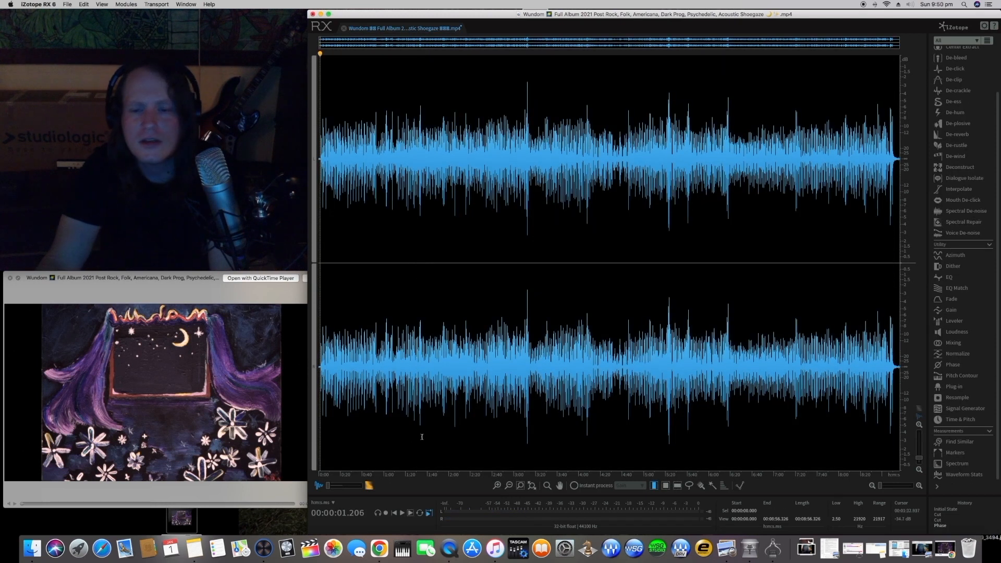
- Open the EQ module, listen briefly to the track and switch the EQ to Analog mode
{"action": "left_click", "coordinate": [948, 279]}
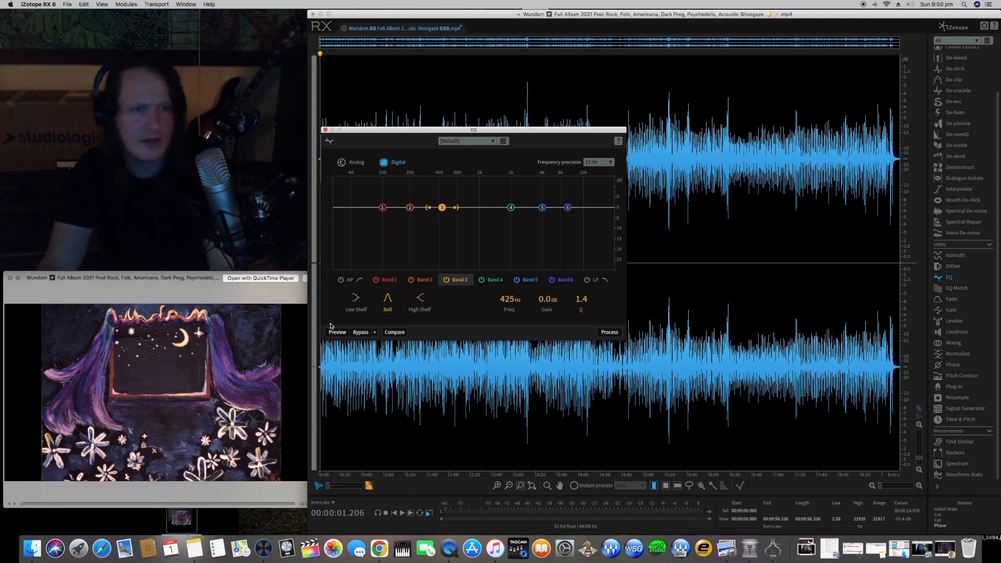
{"action": "key", "text": "space"}
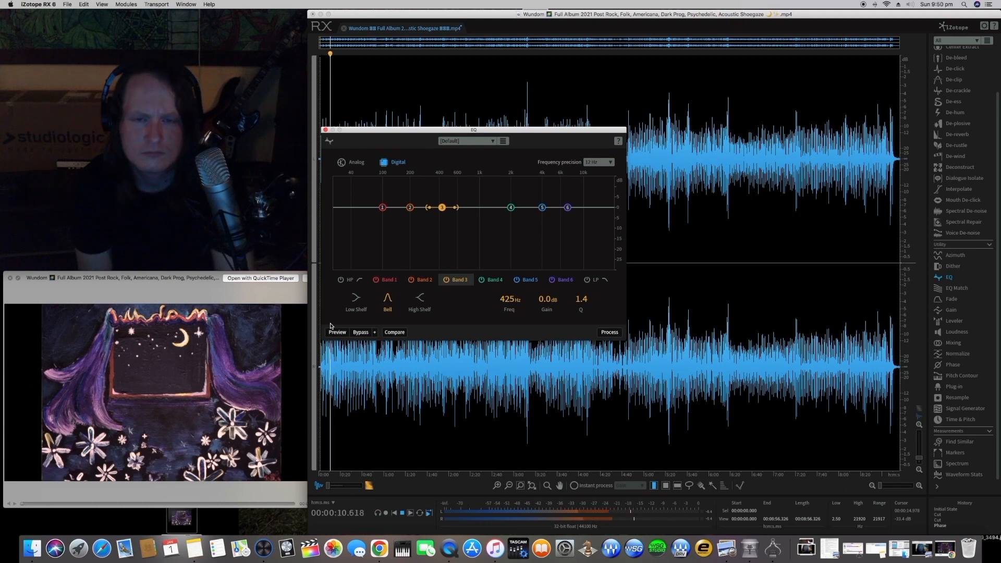
{"action": "key", "text": "space"}
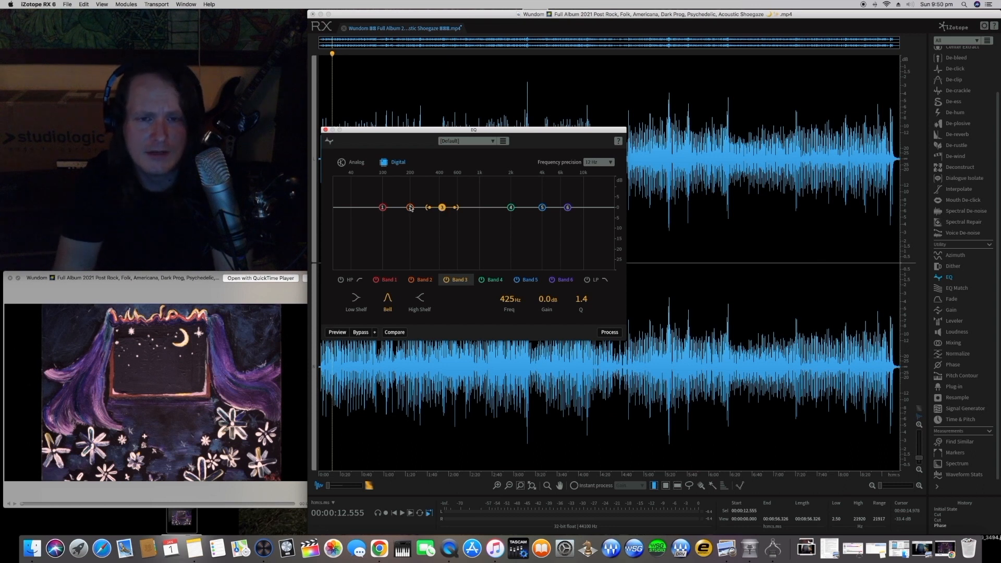
{"action": "left_click", "coordinate": [352, 164]}
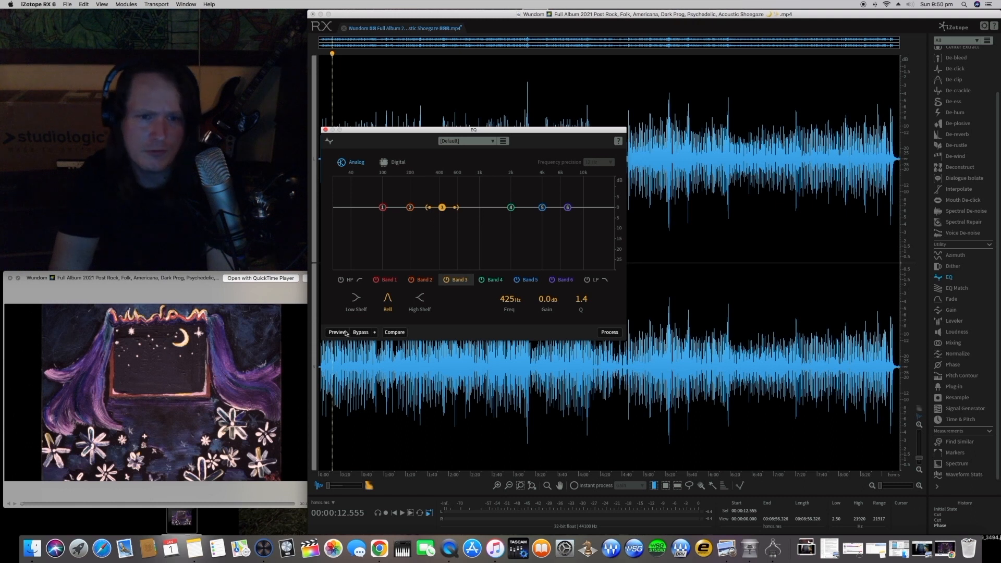
- Preview from near the start of the track while sweeping a narrow 15 dB Band 3 boost up to 382 Hz
{"action": "left_click", "coordinate": [322, 56]}
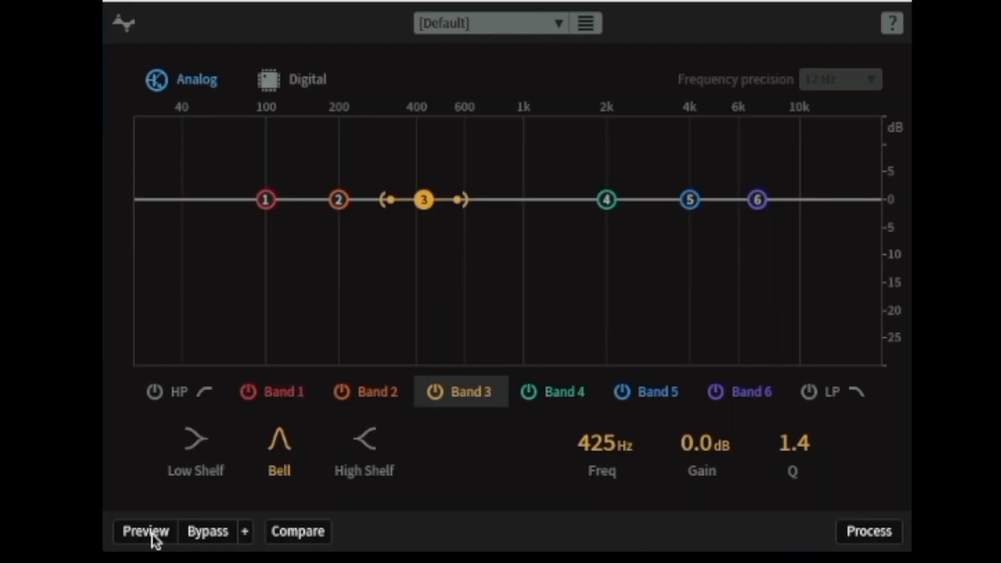
{"action": "left_click", "coordinate": [339, 334]}
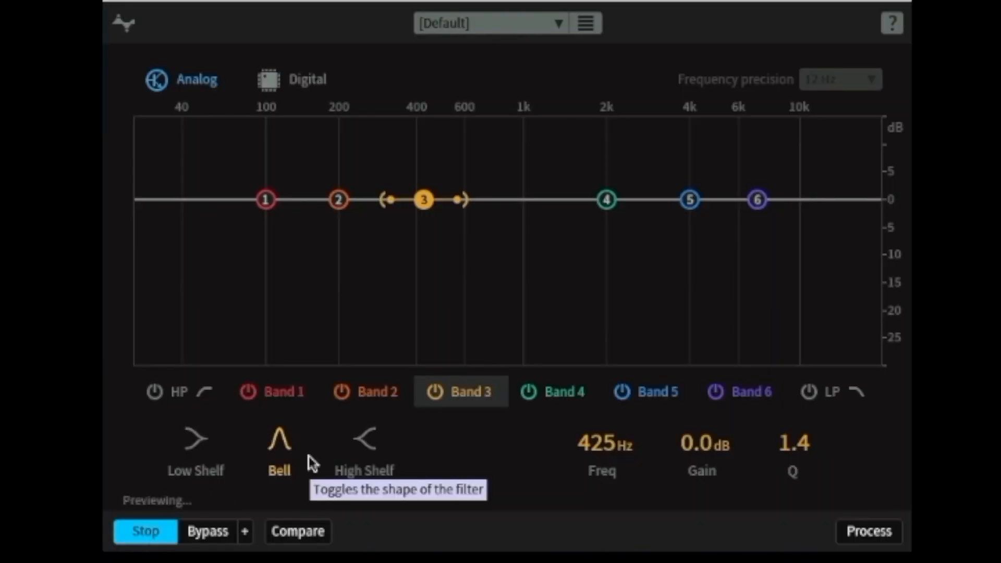
{"action": "scroll", "coordinate": [347, 202], "scroll_direction": "up", "scroll_amount": 1}
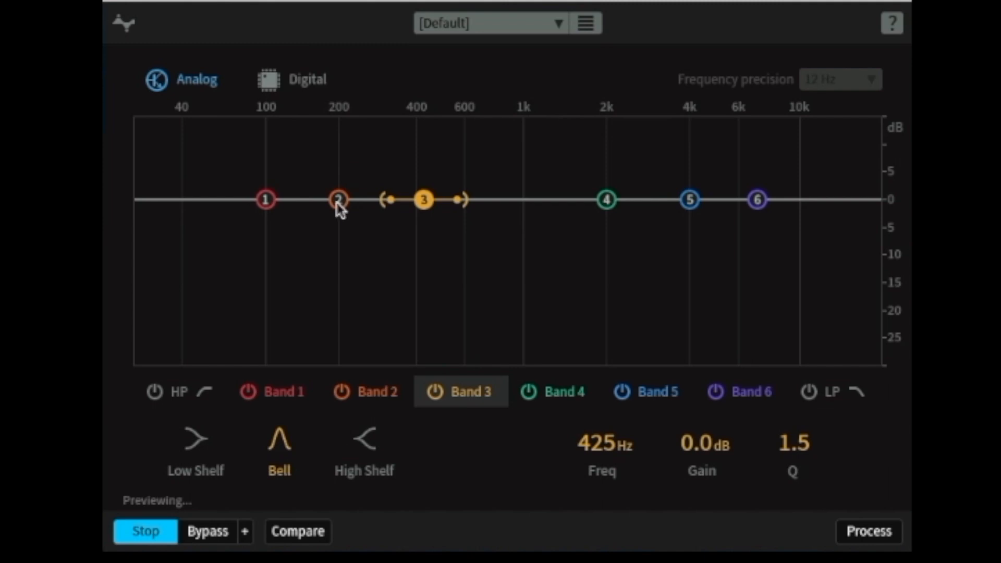
{"action": "left_click_drag", "start_coordinate": [428, 206], "coordinate": [396, 127]}
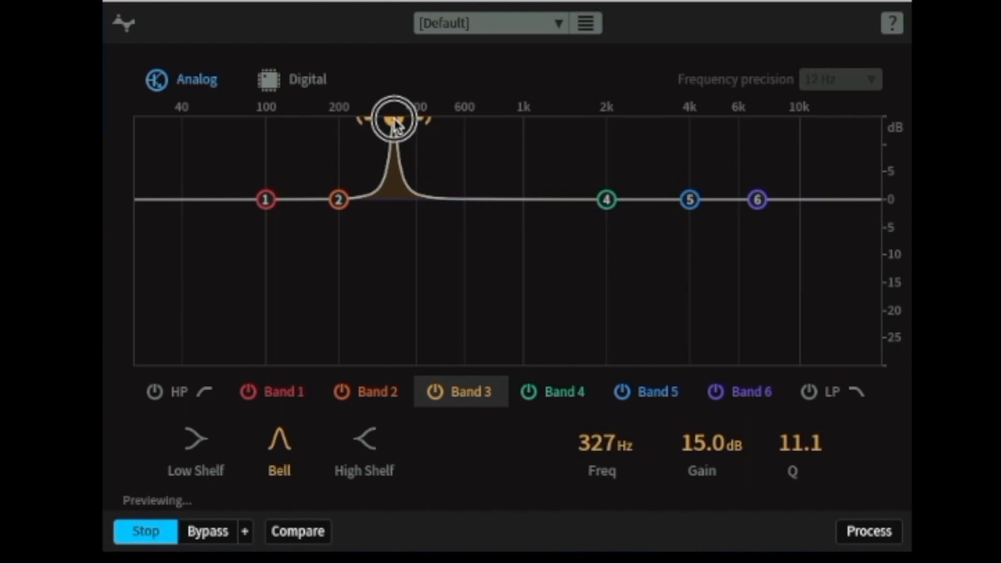
{"action": "left_click_drag", "start_coordinate": [396, 126], "coordinate": [397, 127]}
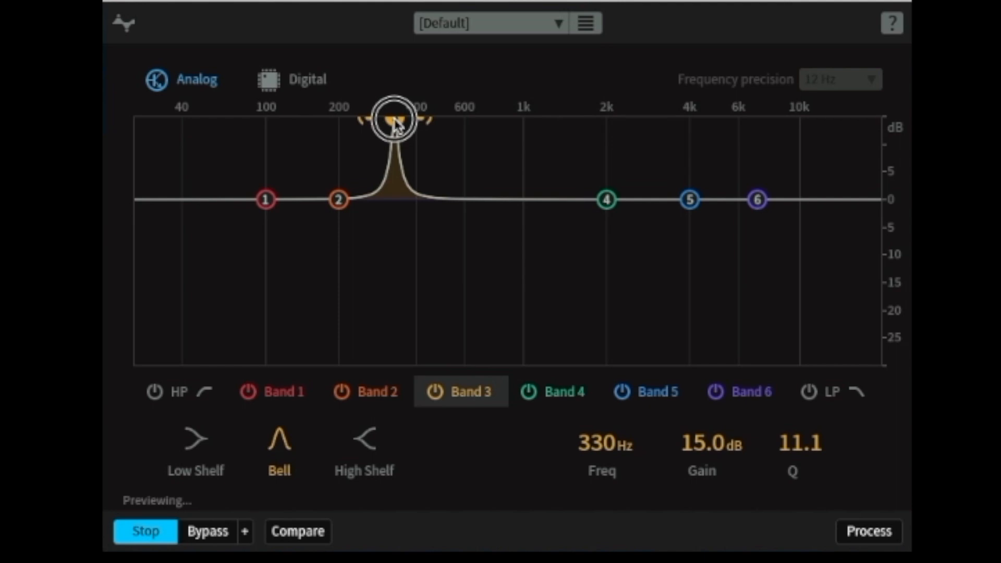
{"action": "mouse_move", "coordinate": [395, 121]}
{"action": "left_mouse_down"}
{"action": "mouse_move", "coordinate": [422, 120]}
{"action": "mouse_move", "coordinate": [388, 121]}
{"action": "mouse_move", "coordinate": [401, 121]}
{"action": "left_mouse_up"}
{"action": "left_click_drag", "start_coordinate": [404, 120], "coordinate": [411, 124]}
{"action": "key", "text": "space"}
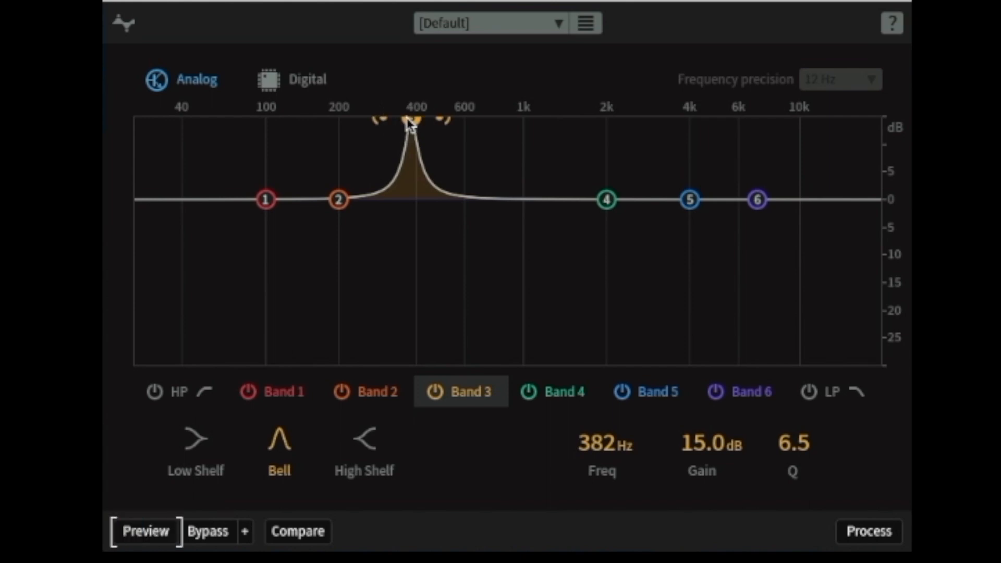
- Set Band 3's Q to 5.0 and gain to -12 dB, and compare the preview with and without bypass
{"action": "scroll", "coordinate": [412, 124], "scroll_direction": "down", "scroll_amount": 3}
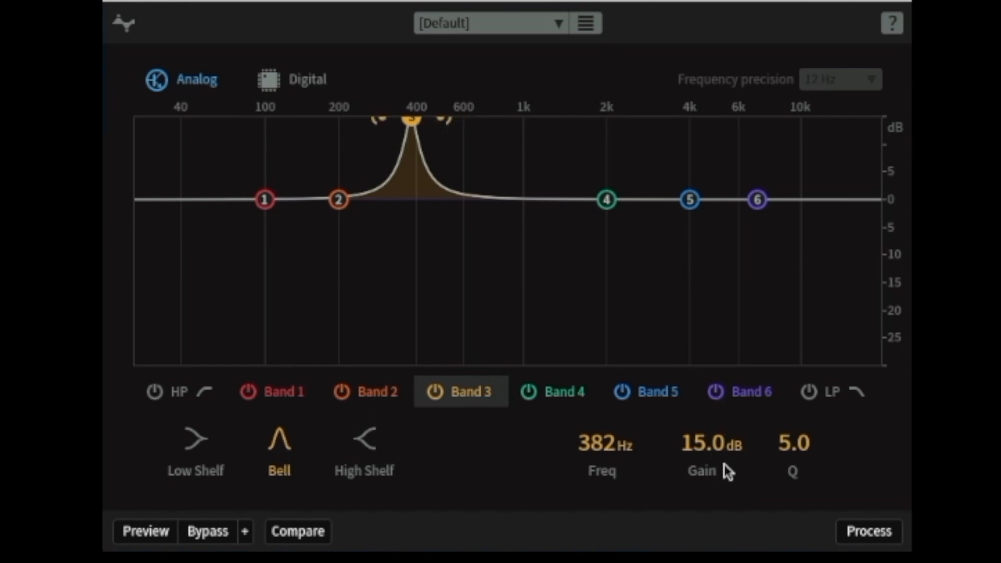
{"action": "left_click_drag", "start_coordinate": [715, 458], "coordinate": [713, 481]}
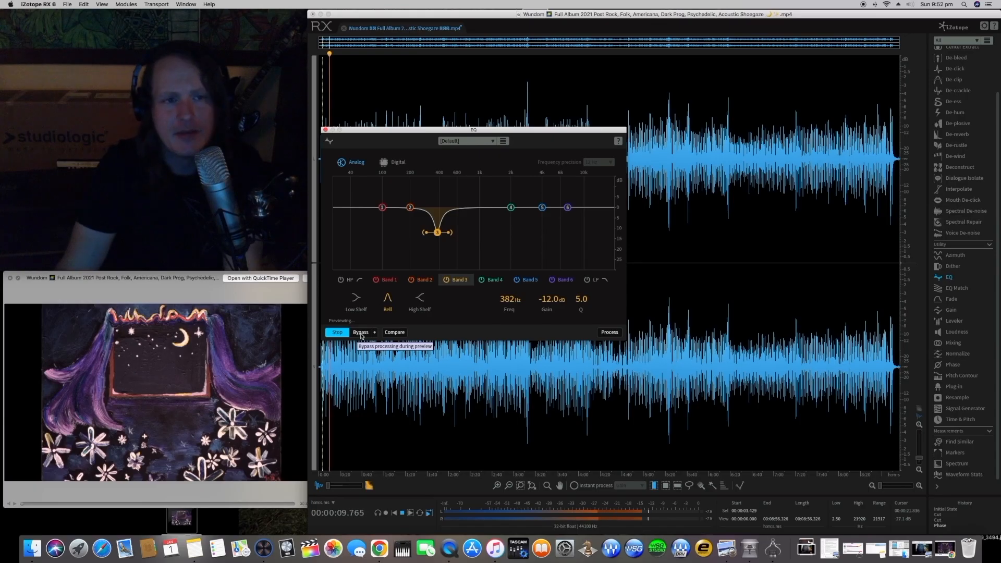
{"action": "left_click", "coordinate": [361, 335]}
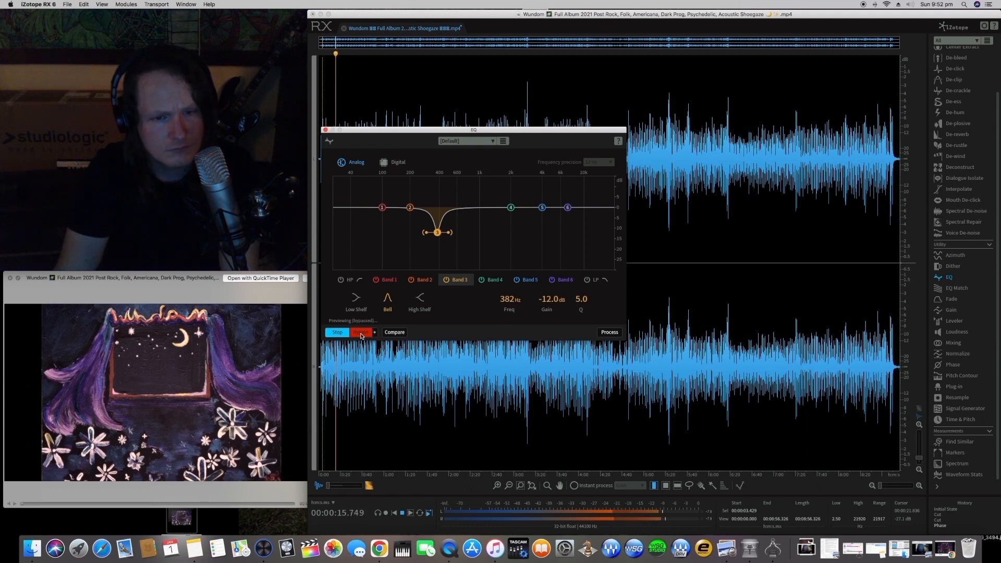
{"action": "left_click", "coordinate": [361, 332]}
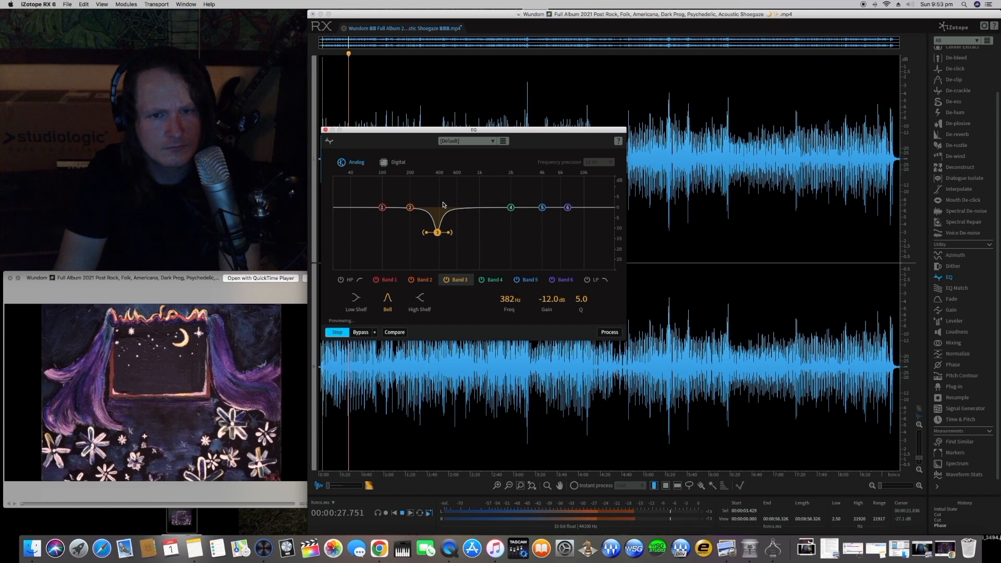
- Boost Band 3 back to 15 dB to fine-tune its frequency to 385 Hz, and cut its gain to about -11 dB
{"action": "left_click_drag", "start_coordinate": [551, 302], "coordinate": [550, 265]}
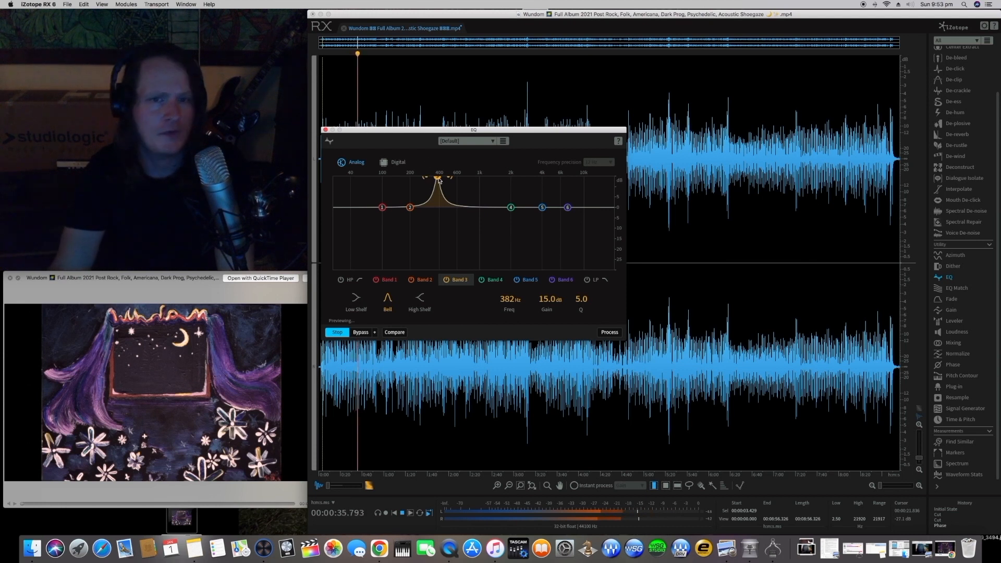
{"action": "left_click_drag", "start_coordinate": [439, 180], "coordinate": [439, 180]}
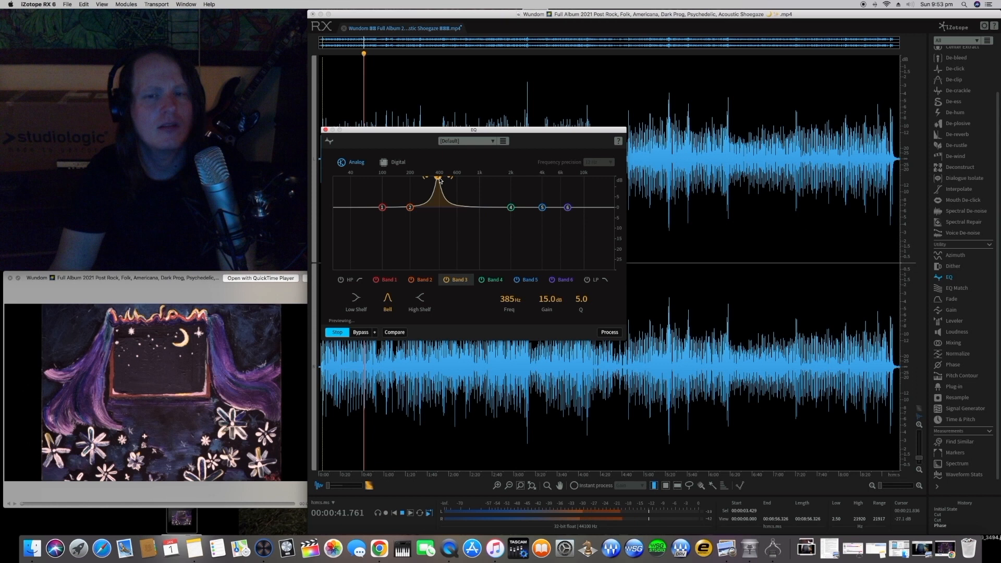
{"action": "left_click_drag", "start_coordinate": [547, 301], "coordinate": [548, 313]}
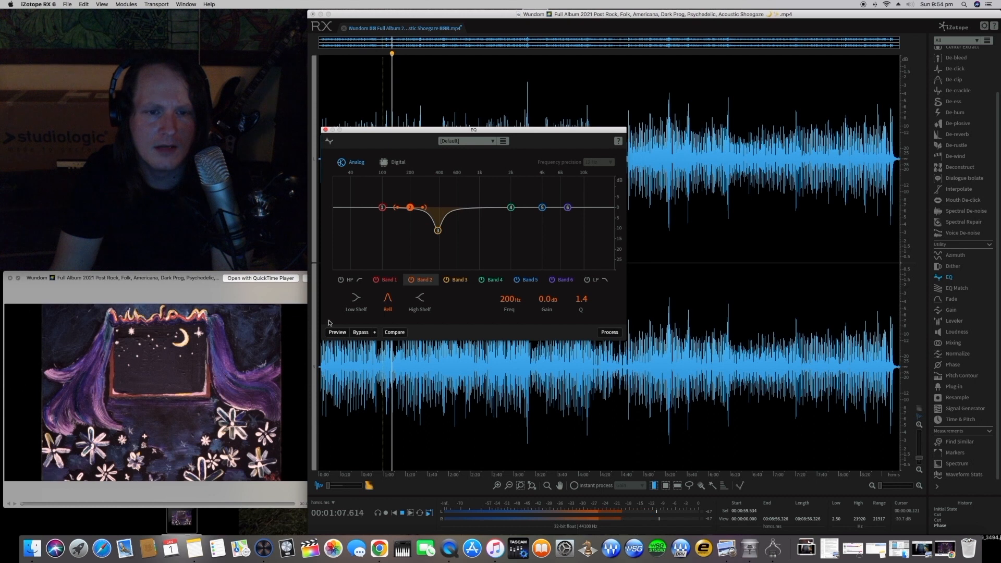
- Preview the EQ while sweeping a 15 dB Band 2 boost to 193 Hz, with a Q of 5.0
{"action": "left_click", "coordinate": [338, 332]}
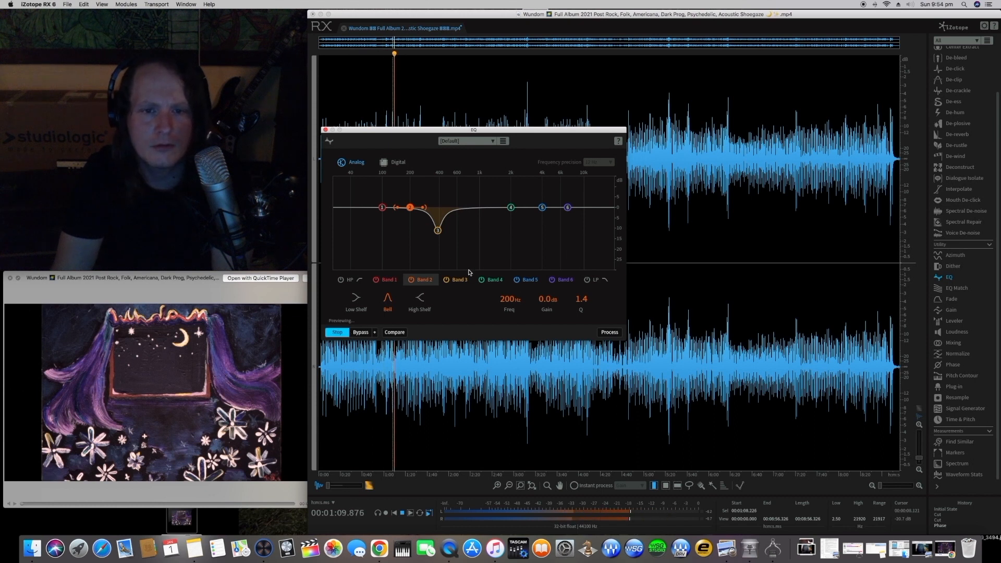
{"action": "left_click_drag", "start_coordinate": [410, 208], "coordinate": [406, 178]}
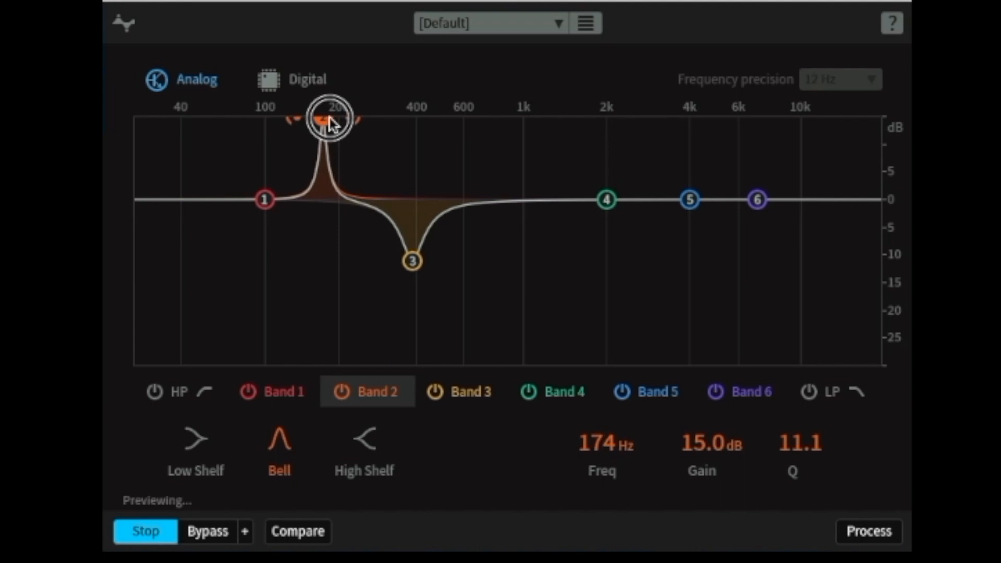
{"action": "mouse_move", "coordinate": [328, 117]}
{"action": "left_mouse_down"}
{"action": "mouse_move", "coordinate": [357, 123]}
{"action": "mouse_move", "coordinate": [309, 120]}
{"action": "mouse_move", "coordinate": [338, 120]}
{"action": "left_mouse_up"}
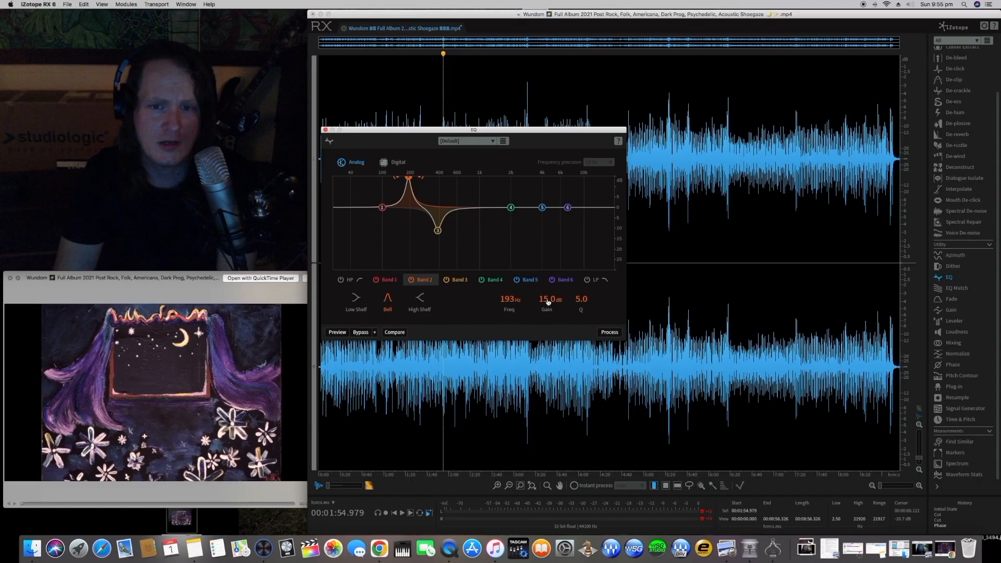
- Set Band 2's gain to -11 dB and preview the track with the EQ bypassed for comparison
{"action": "left_click_drag", "start_coordinate": [548, 302], "coordinate": [549, 311]}
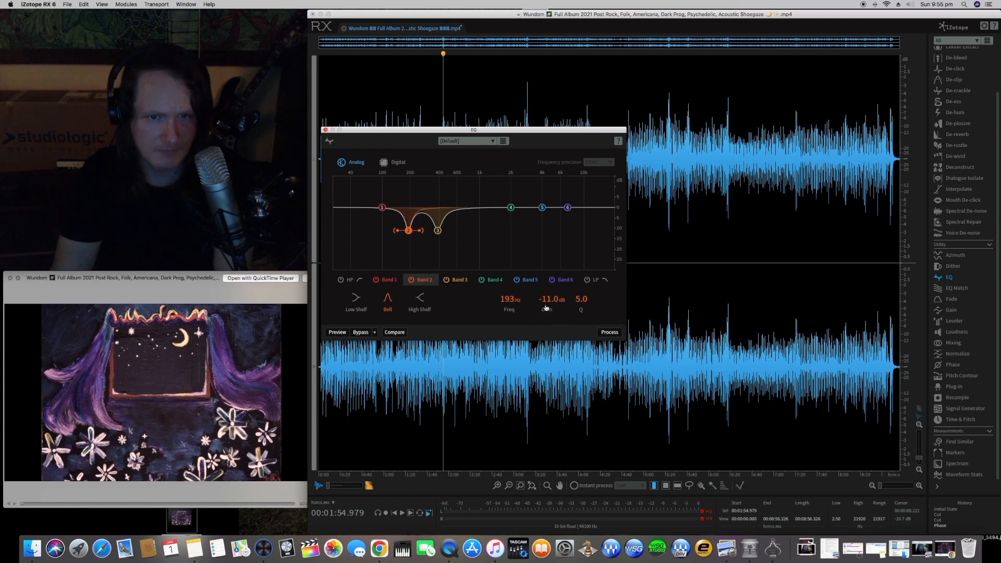
{"action": "left_click", "coordinate": [338, 332]}
{"action": "left_click", "coordinate": [361, 333]}
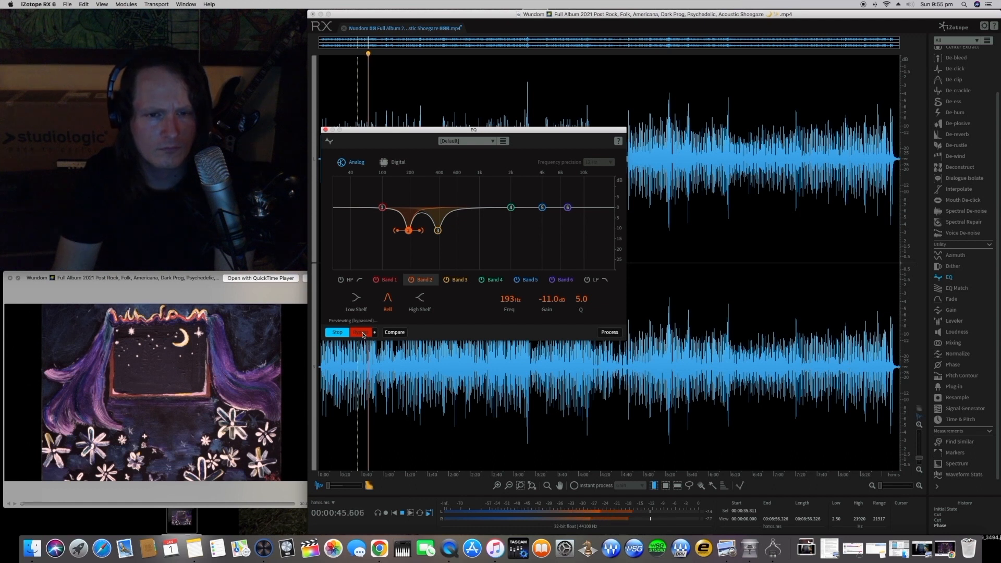
- Take the EQ preview out of bypass, narrow Band 2 to a Q of 6.5, and stop playback
{"action": "left_click", "coordinate": [363, 335]}
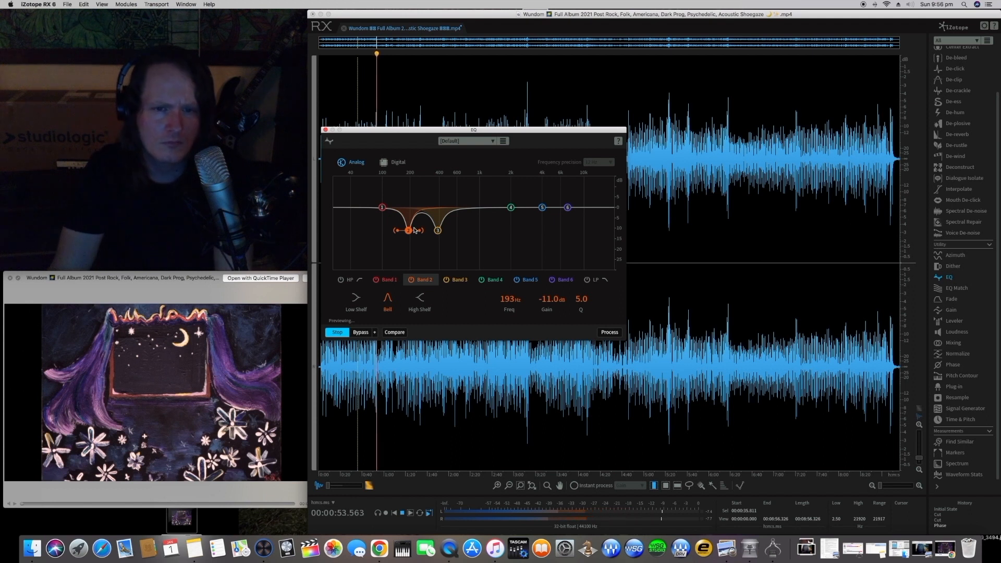
{"action": "left_click_drag", "start_coordinate": [419, 230], "coordinate": [422, 232]}
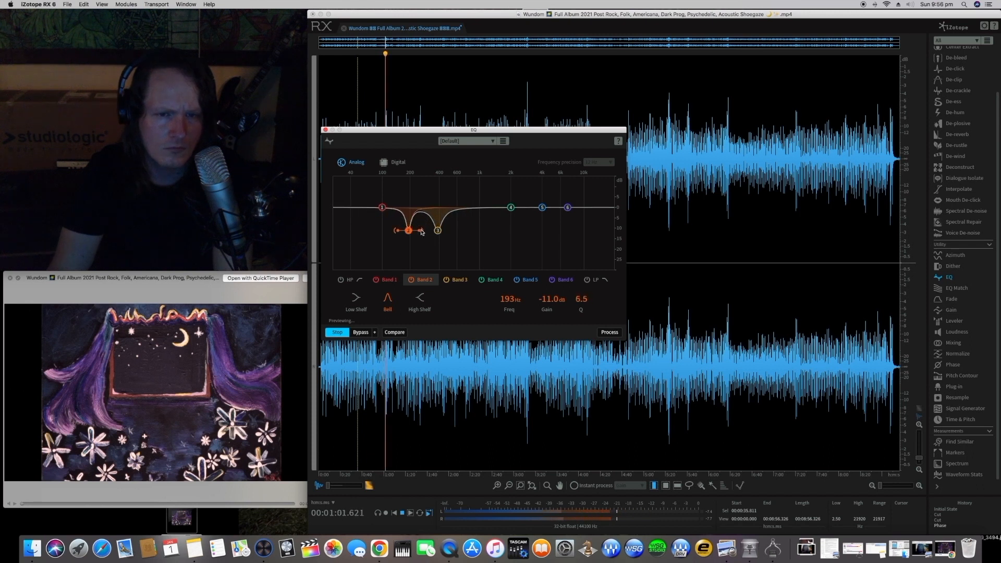
{"action": "key", "text": "space"}
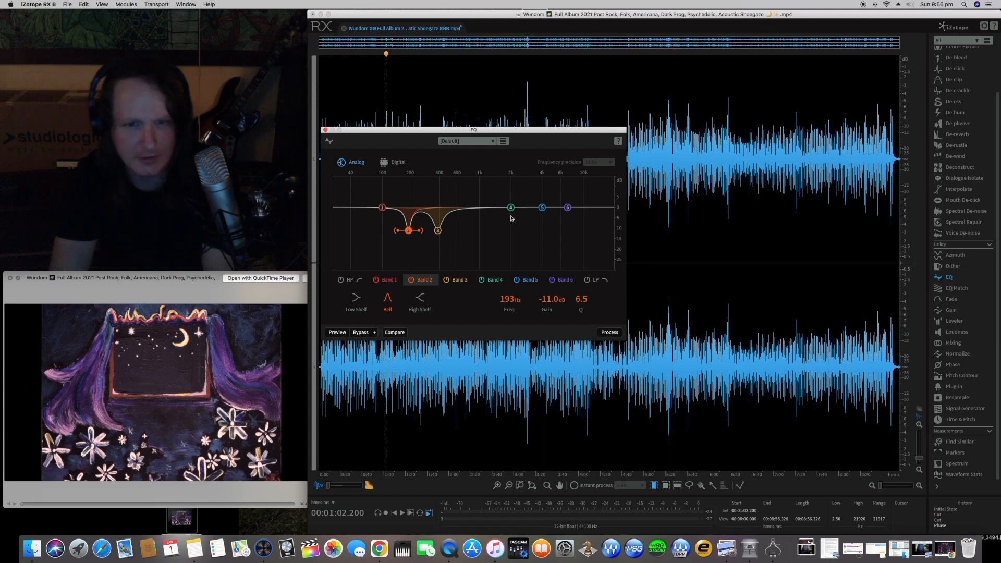
- Preview the EQ while sweeping Band 4 through the low mids with a 15 dB boost, ending at 156 Hz
{"action": "left_click_drag", "start_coordinate": [513, 210], "coordinate": [459, 230]}
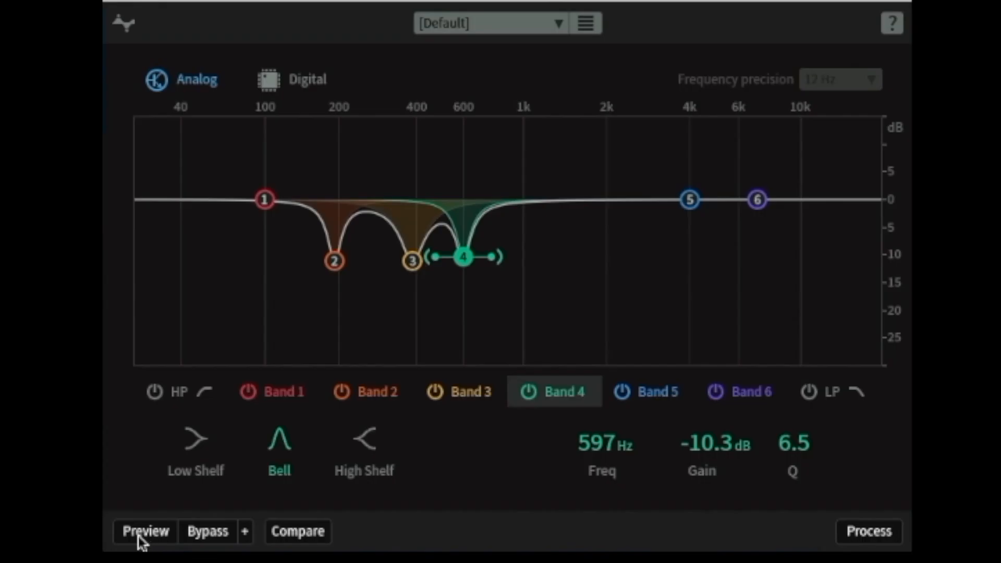
{"action": "left_click", "coordinate": [141, 533]}
{"action": "left_click_drag", "start_coordinate": [463, 256], "coordinate": [380, 97]}
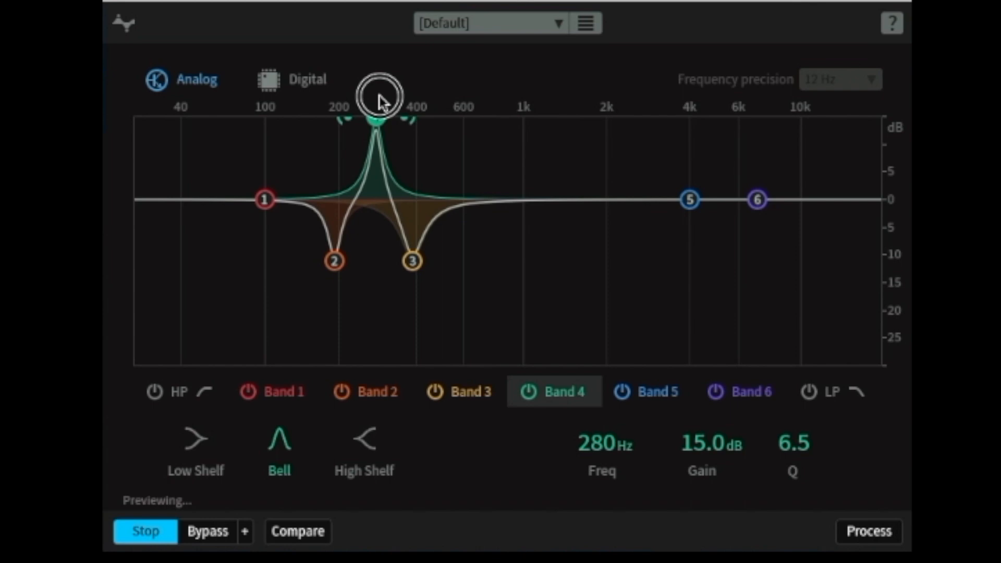
{"action": "left_click_drag", "start_coordinate": [382, 102], "coordinate": [314, 90]}
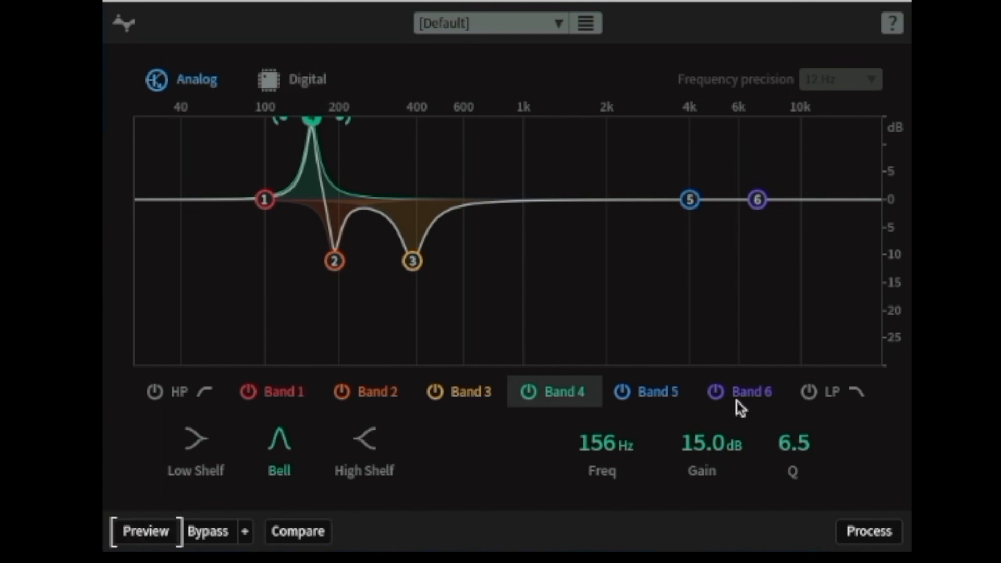
- Set Band 4's gain to -11 dB and Q to 13.5, and compare the preview with and without bypass
{"action": "left_click_drag", "start_coordinate": [700, 444], "coordinate": [703, 464]}
{"action": "left_click_drag", "start_coordinate": [703, 477], "coordinate": [703, 478]}
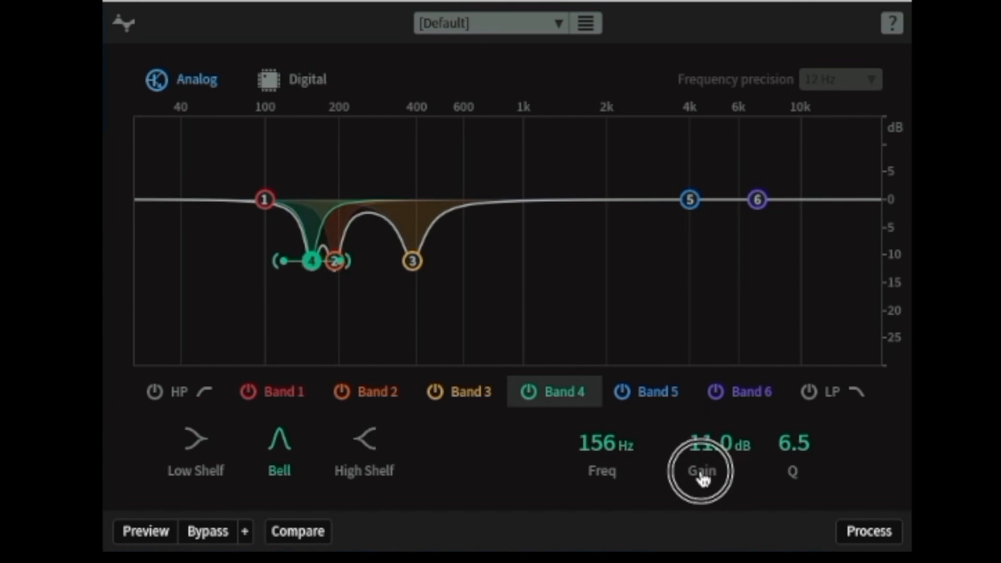
{"action": "left_click_drag", "start_coordinate": [807, 449], "coordinate": [818, 452]}
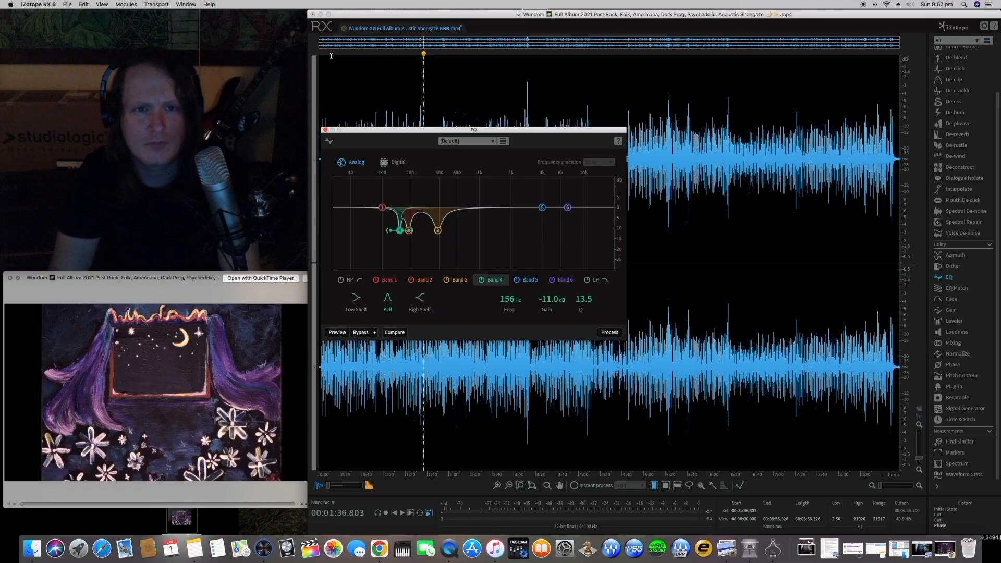
{"action": "left_click", "coordinate": [338, 332]}
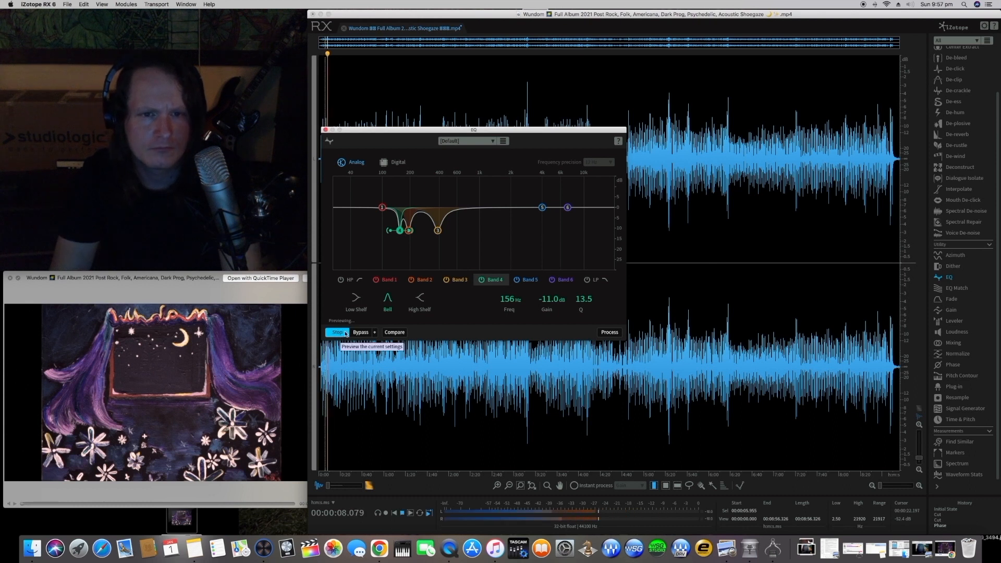
{"action": "left_click", "coordinate": [361, 332]}
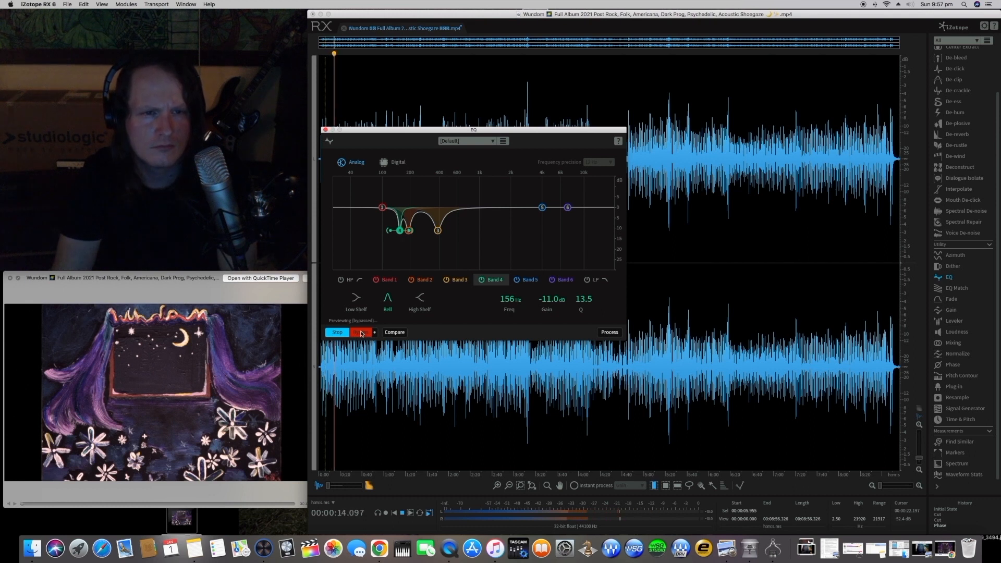
{"action": "left_click", "coordinate": [361, 333]}
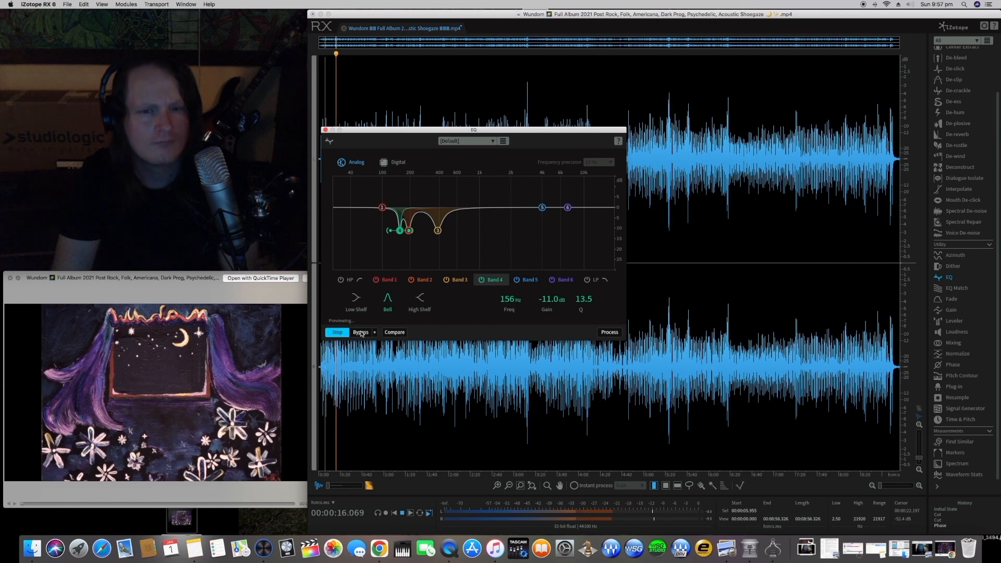
{"action": "key", "text": "space"}
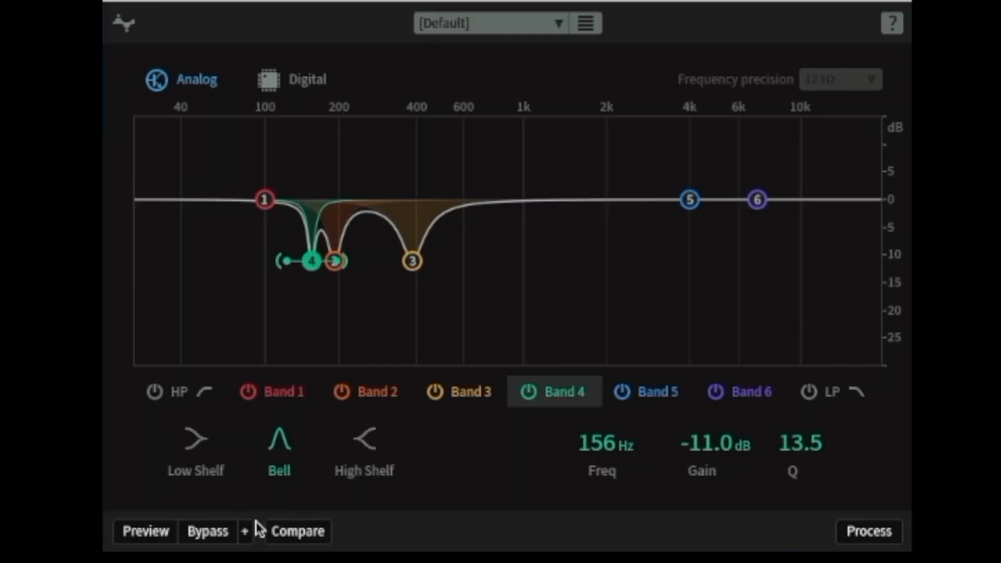
- While previewing, set the gains of Bands 4 and 2 to -8 dB and Band 3 to -6 dB
{"action": "left_click", "coordinate": [156, 534]}
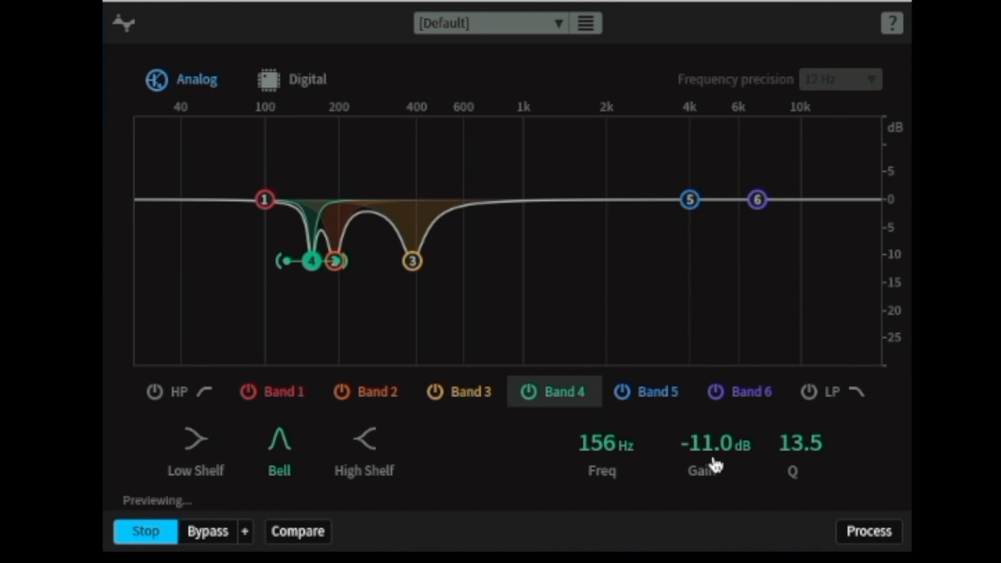
{"action": "left_click_drag", "start_coordinate": [715, 454], "coordinate": [714, 453]}
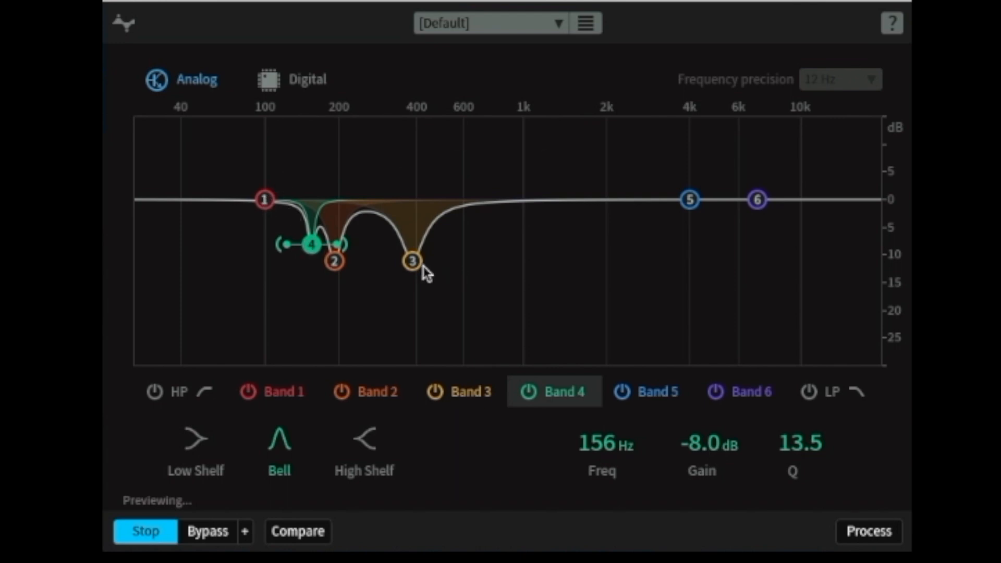
{"action": "left_click", "coordinate": [335, 260]}
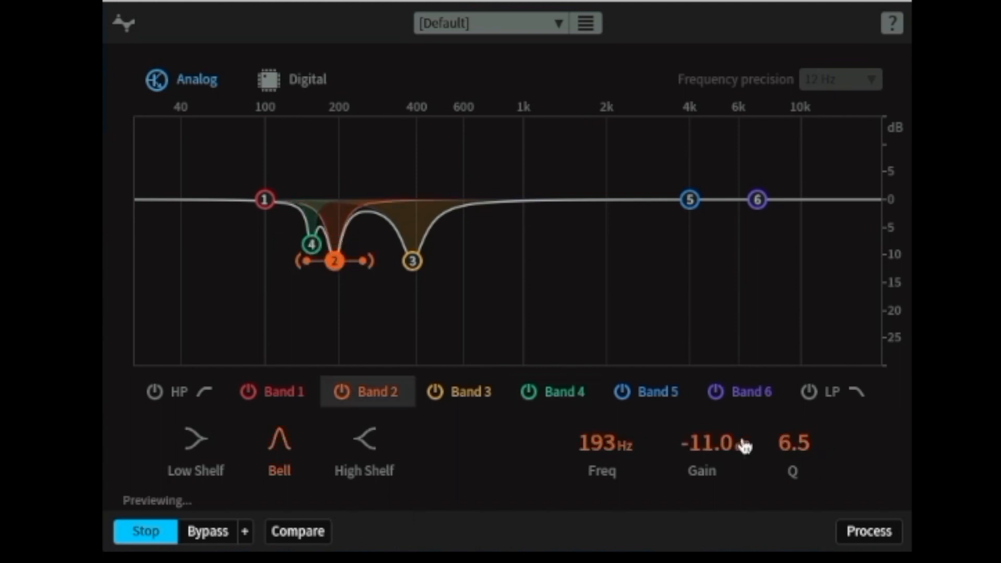
{"action": "left_click_drag", "start_coordinate": [713, 446], "coordinate": [719, 447]}
{"action": "left_click", "coordinate": [413, 261]}
- Soften the cuts of Bands 2 and 4 to about -7 dB each, and select Band 3
{"action": "left_click", "coordinate": [334, 247]}
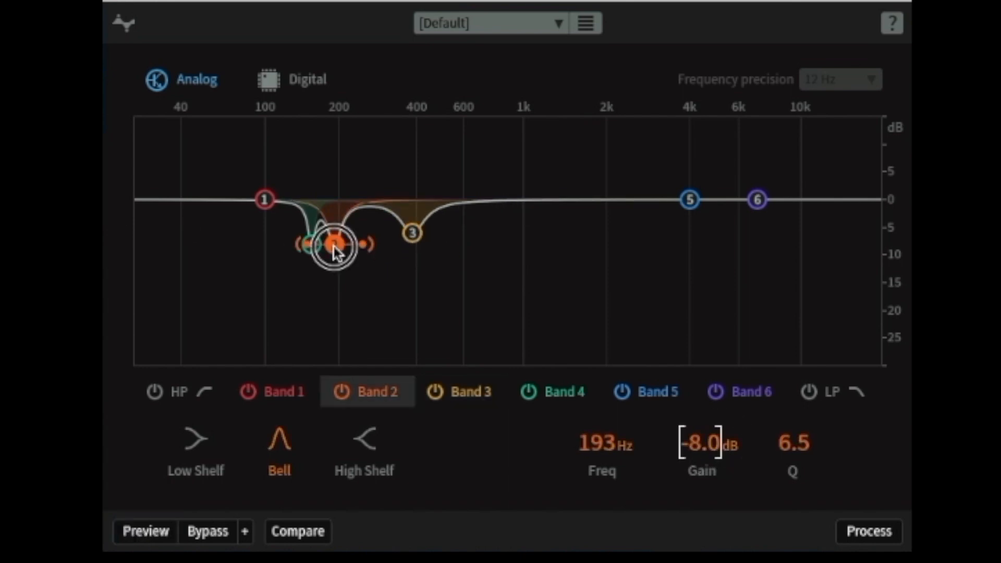
{"action": "mouse_move", "coordinate": [691, 443]}
{"action": "left_mouse_down"}
{"action": "mouse_move", "coordinate": [713, 451]}
{"action": "mouse_move", "coordinate": [704, 454]}
{"action": "left_mouse_up"}
{"action": "left_click", "coordinate": [312, 245]}
{"action": "left_click", "coordinate": [412, 234]}
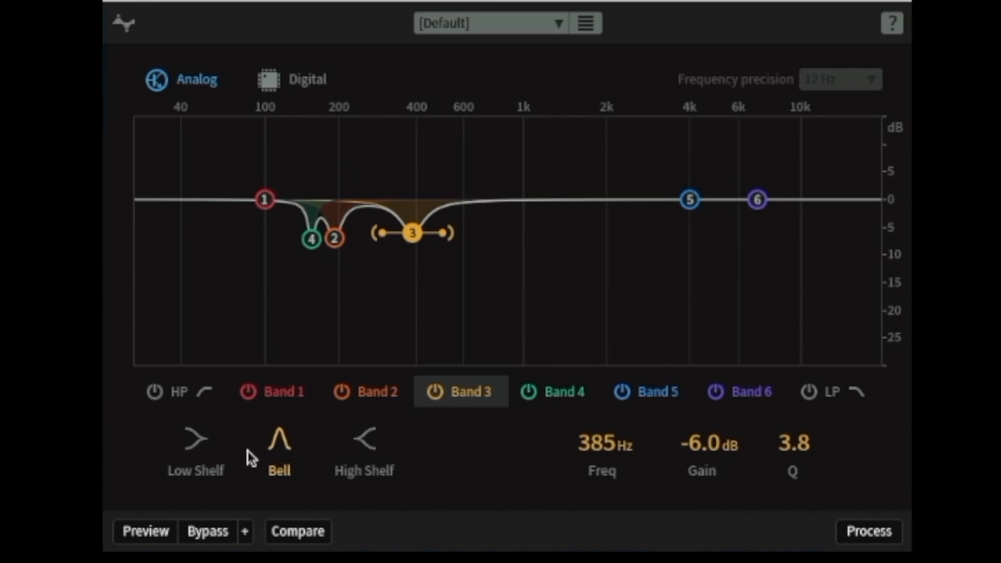
- Preview the softened EQ cuts with and without bypass, and stop playback
{"action": "left_click", "coordinate": [146, 532]}
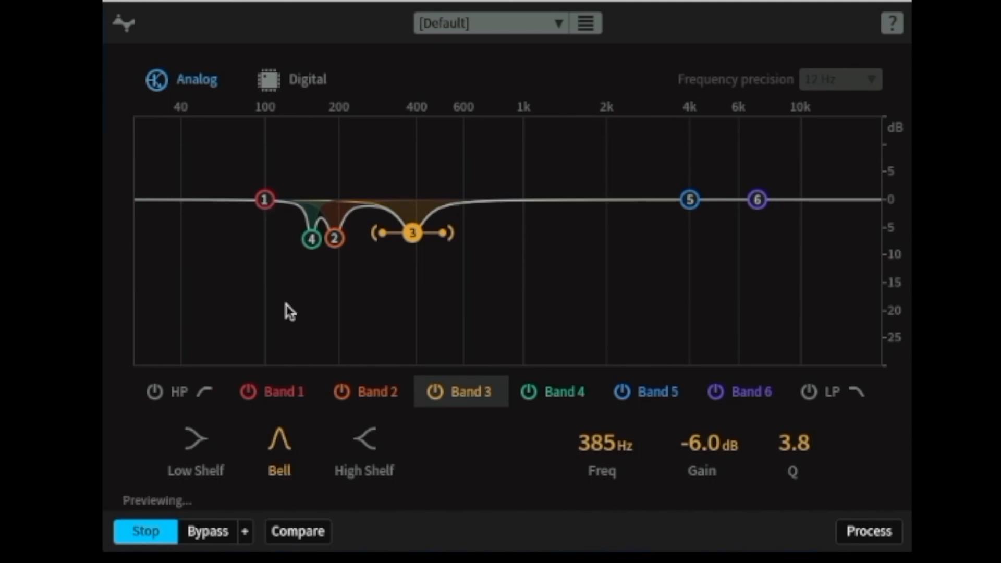
{"action": "left_click", "coordinate": [207, 531]}
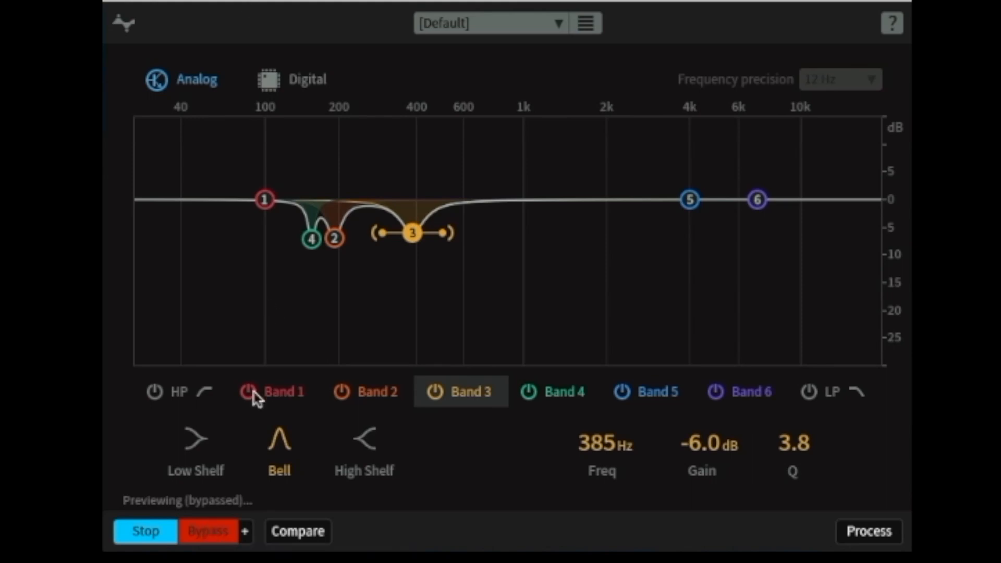
{"action": "left_click", "coordinate": [206, 537]}
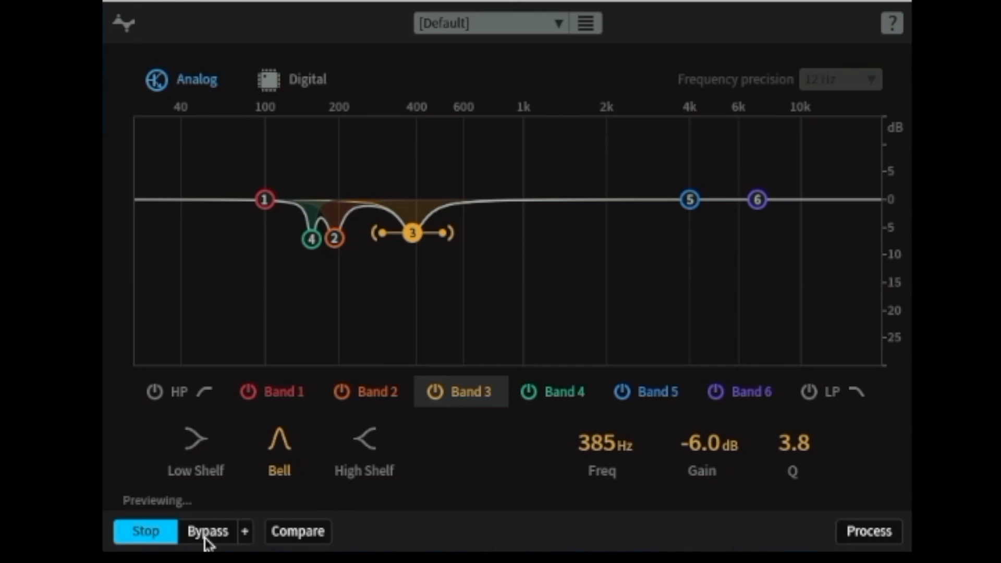
{"action": "key", "text": "space"}
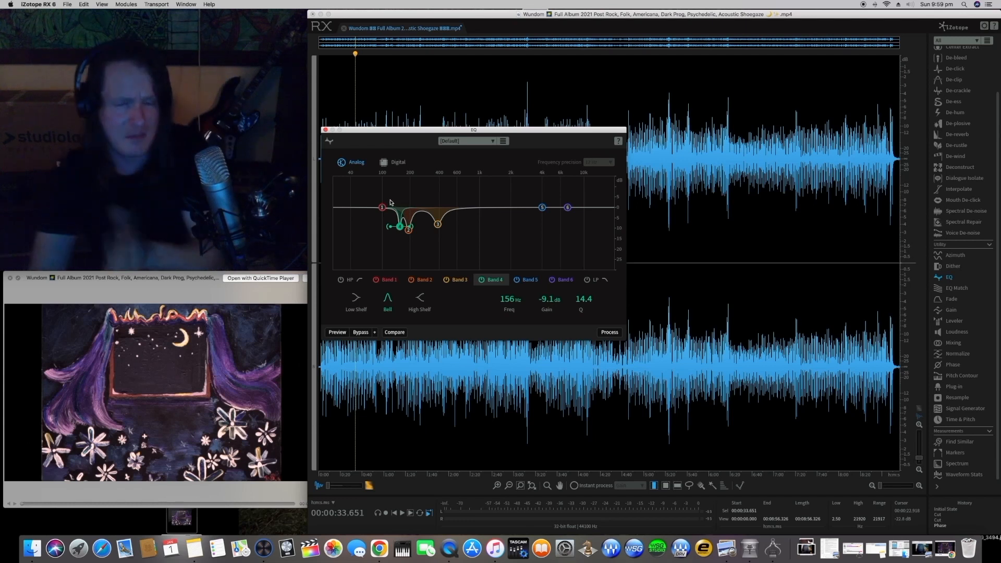
- Preview the EQ while sweeping Band 5 with a 15 dB boost and a Q of 11.1, ending at 293 Hz
{"action": "left_click", "coordinate": [541, 207]}
{"action": "left_click_drag", "start_coordinate": [541, 208], "coordinate": [460, 188]}
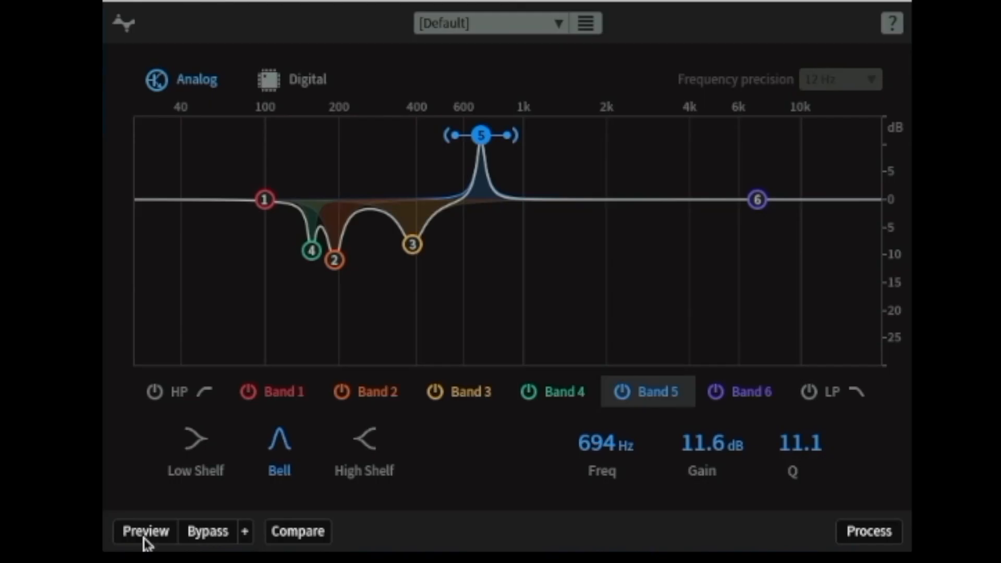
{"action": "left_click", "coordinate": [146, 533]}
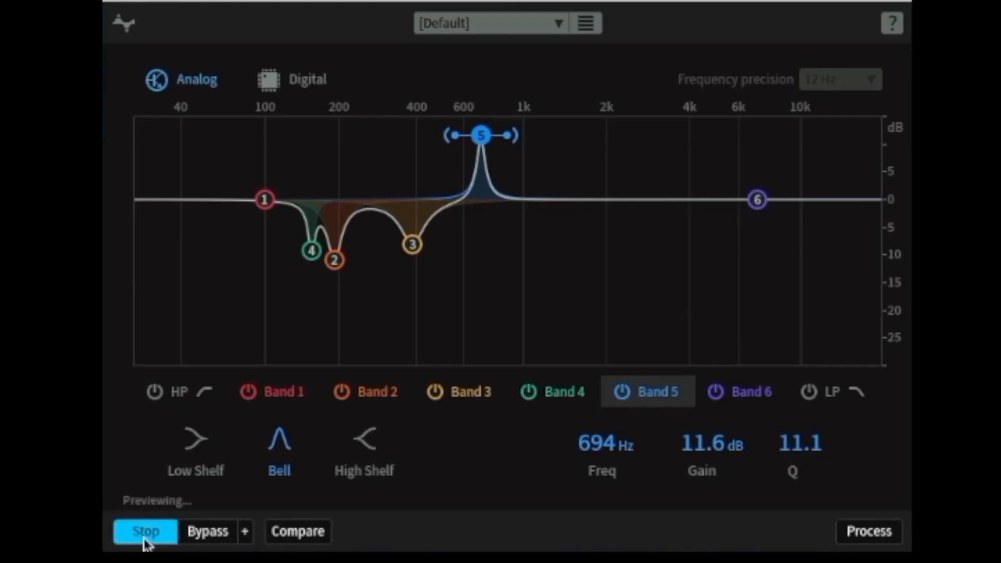
{"action": "left_click", "coordinate": [146, 531]}
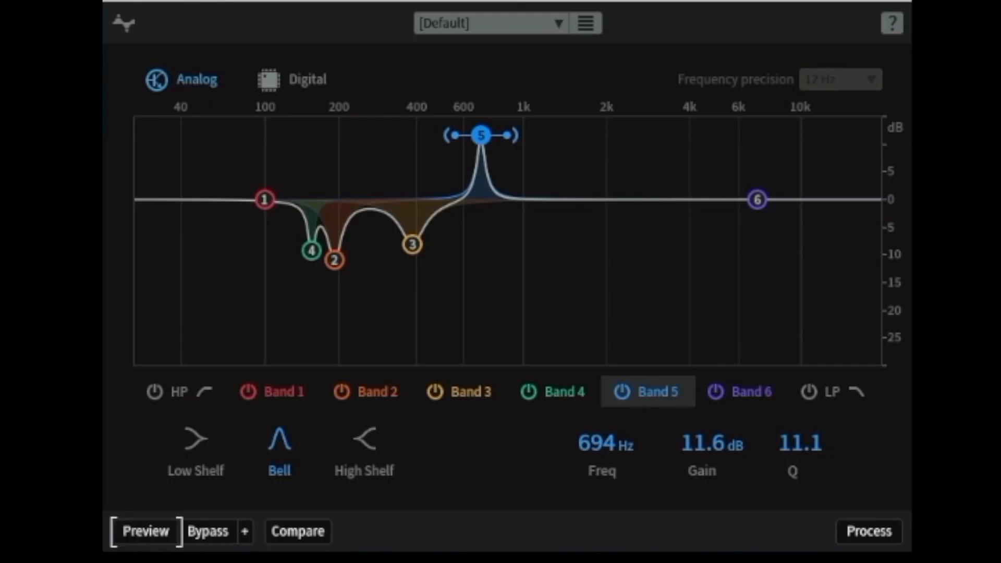
{"action": "left_click", "coordinate": [147, 538]}
{"action": "left_click_drag", "start_coordinate": [481, 135], "coordinate": [381, 117]}
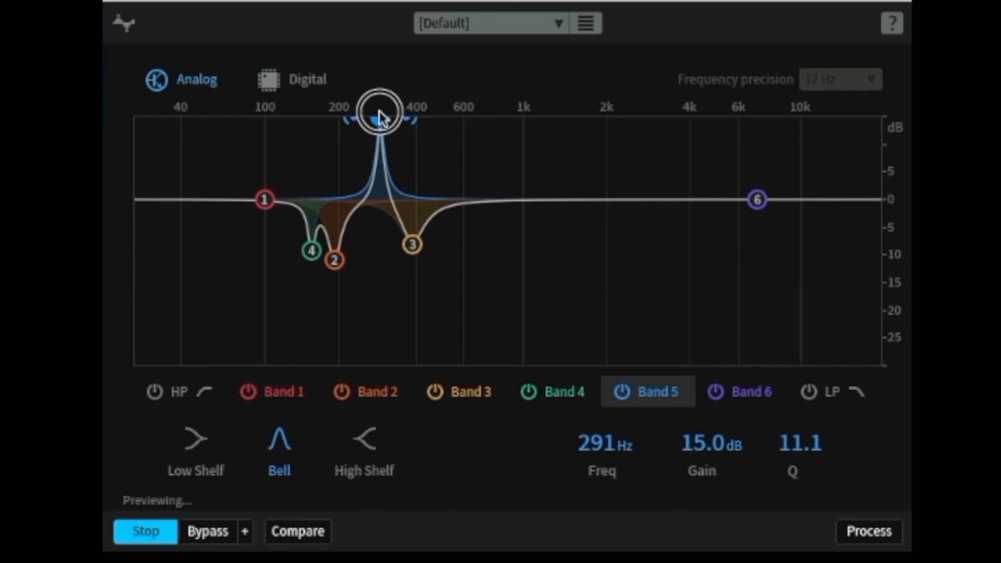
{"action": "left_click_drag", "start_coordinate": [380, 117], "coordinate": [381, 116]}
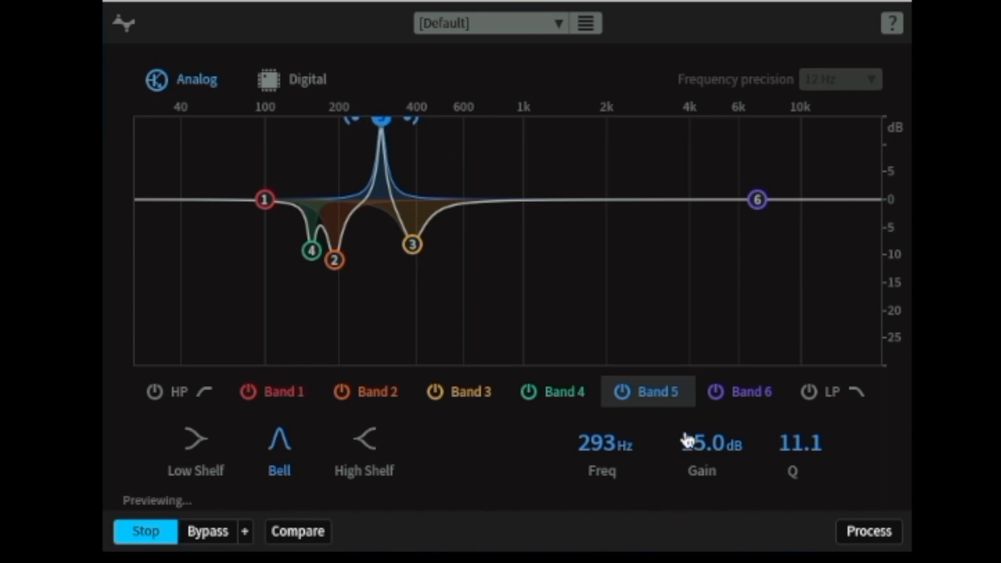
- Set Band 5's gain to -11 dB and compare the preview with and without bypass
{"action": "left_click_drag", "start_coordinate": [695, 447], "coordinate": [696, 474]}
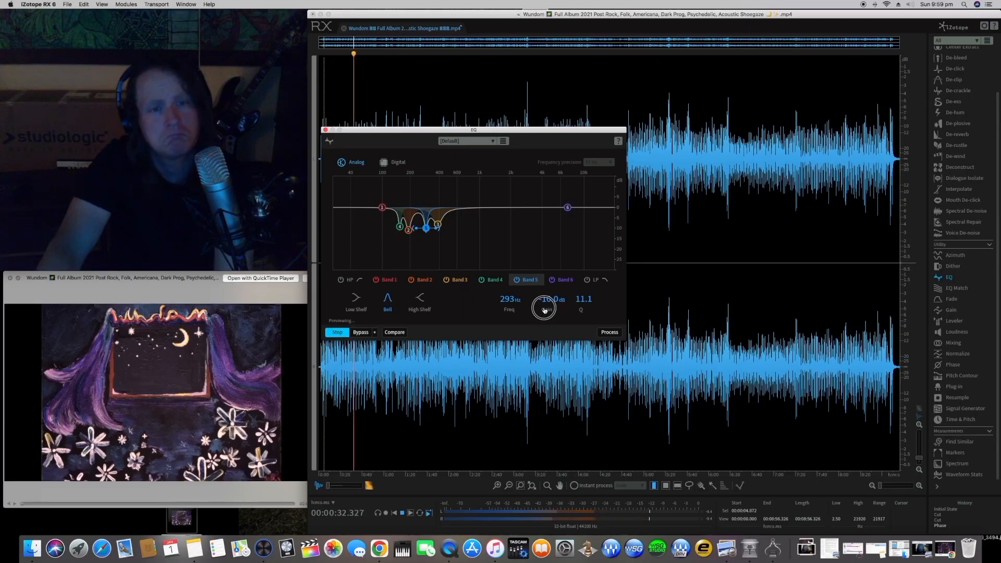
{"action": "left_click_drag", "start_coordinate": [544, 310], "coordinate": [543, 310]}
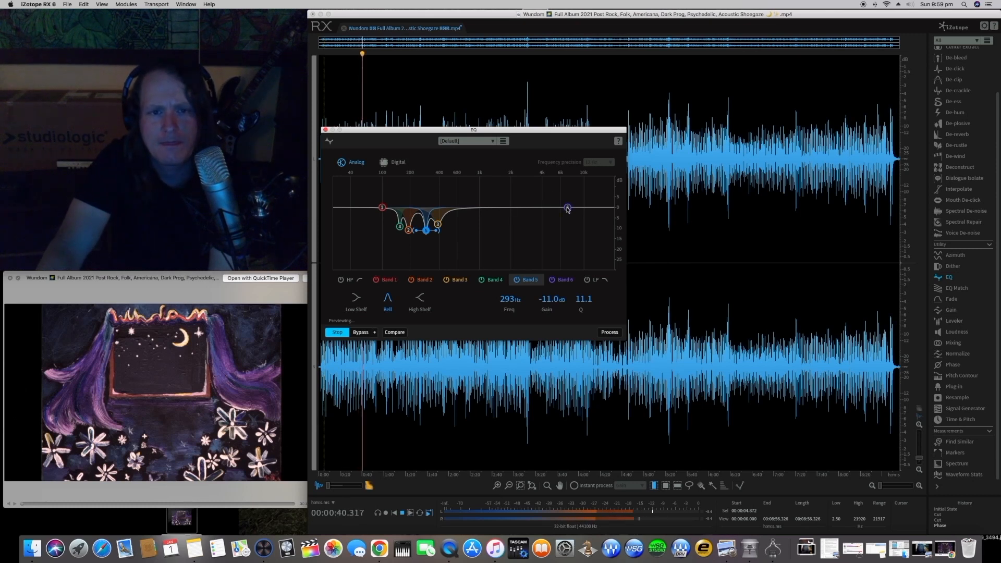
{"action": "left_click", "coordinate": [362, 332]}
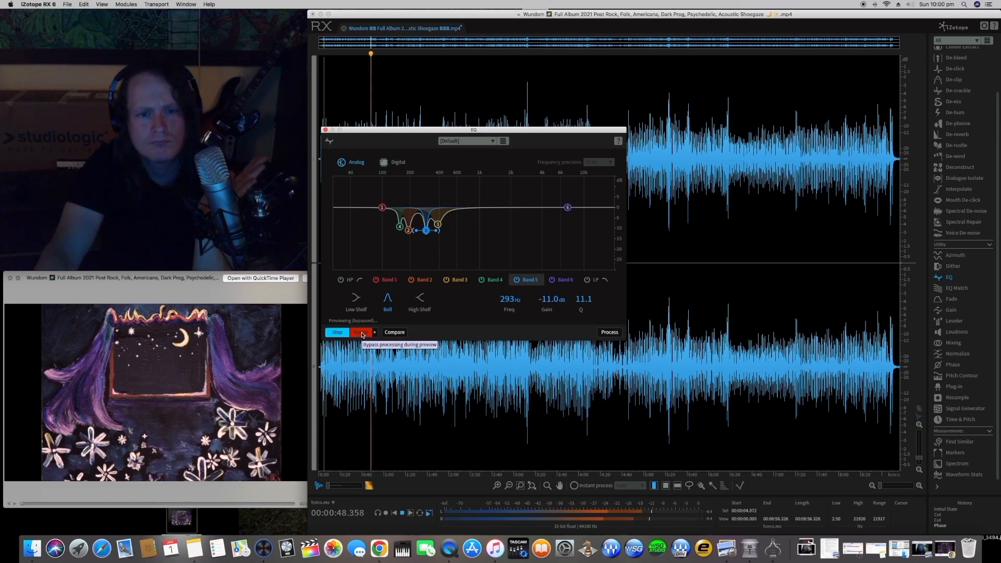
{"action": "left_click", "coordinate": [363, 334]}
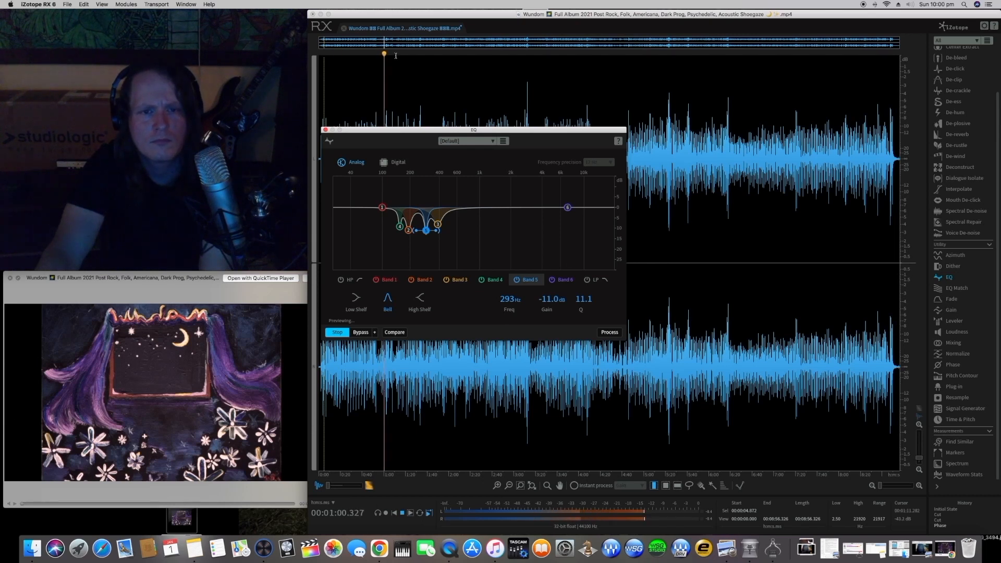
{"action": "key", "text": "space"}
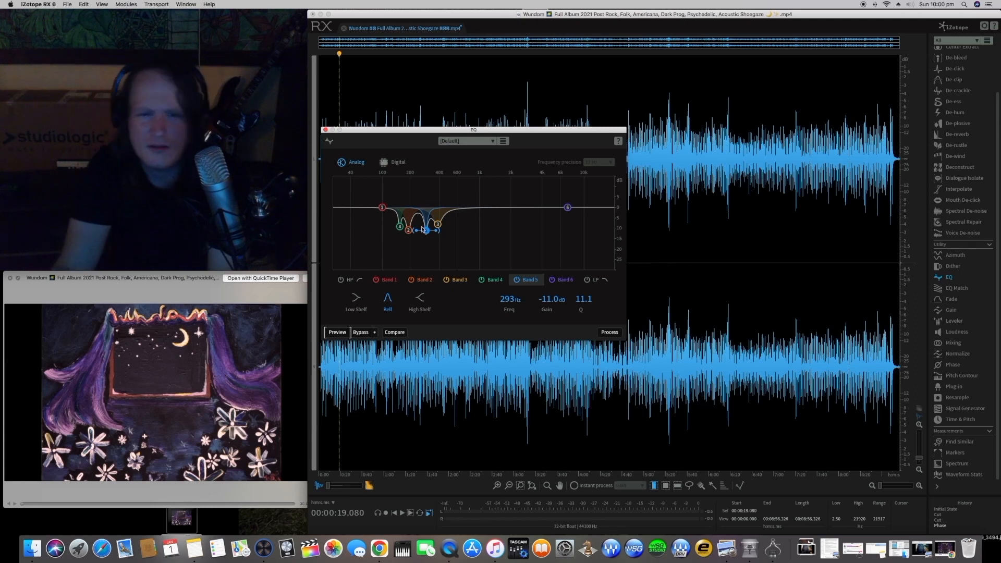
- Preview the EQ while sweeping Band 1 with a 15 dB boost through the lows, ending at 40 Hz
{"action": "left_click", "coordinate": [382, 208]}
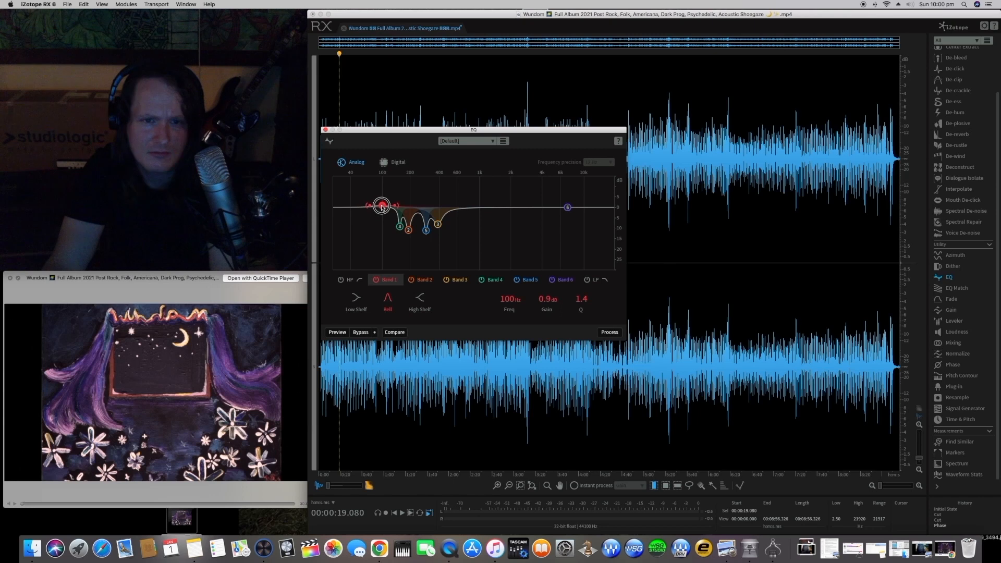
{"action": "left_click_drag", "start_coordinate": [382, 205], "coordinate": [382, 200]}
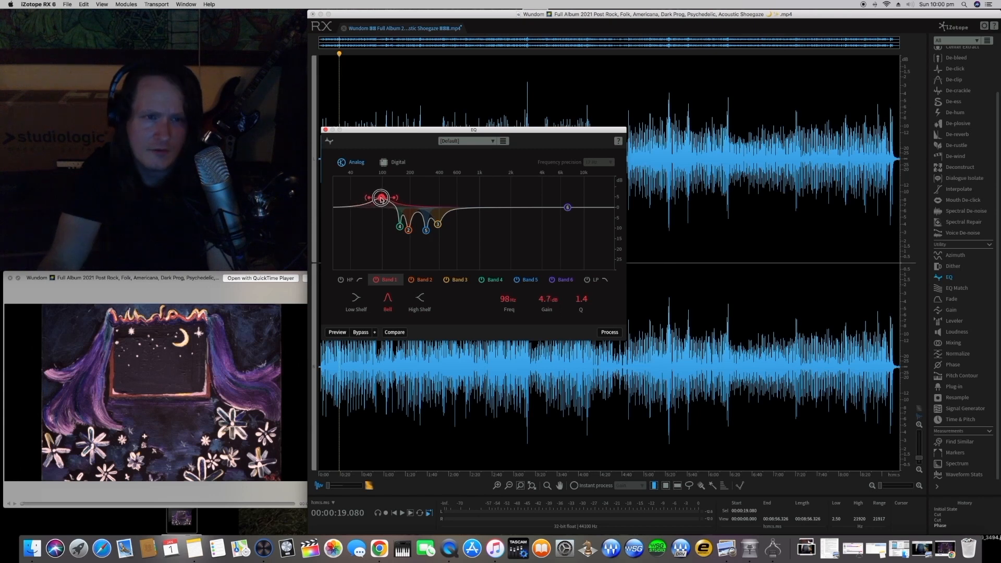
{"action": "left_click", "coordinate": [338, 333]}
{"action": "left_click_drag", "start_coordinate": [383, 198], "coordinate": [368, 174]}
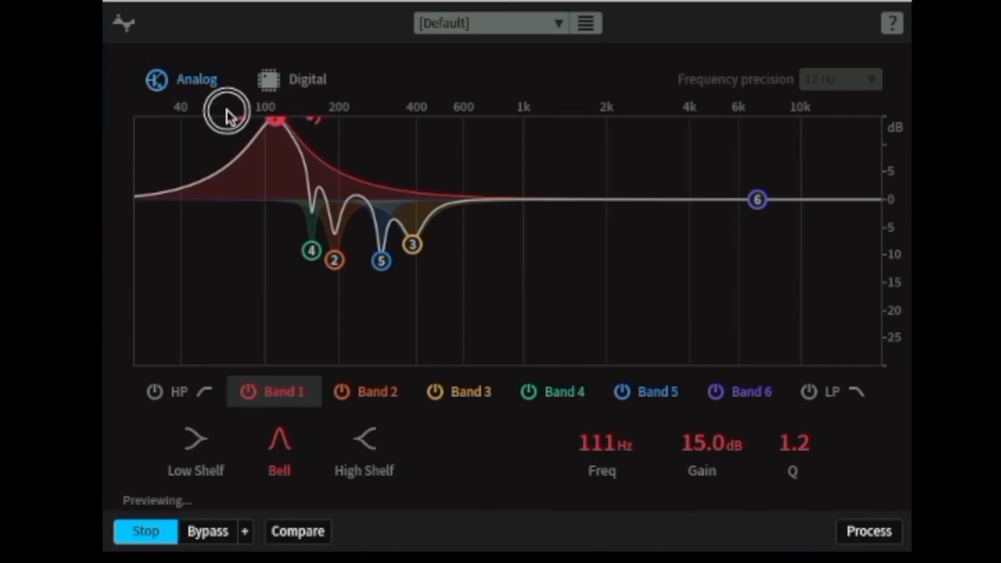
{"action": "left_click_drag", "start_coordinate": [227, 112], "coordinate": [181, 108]}
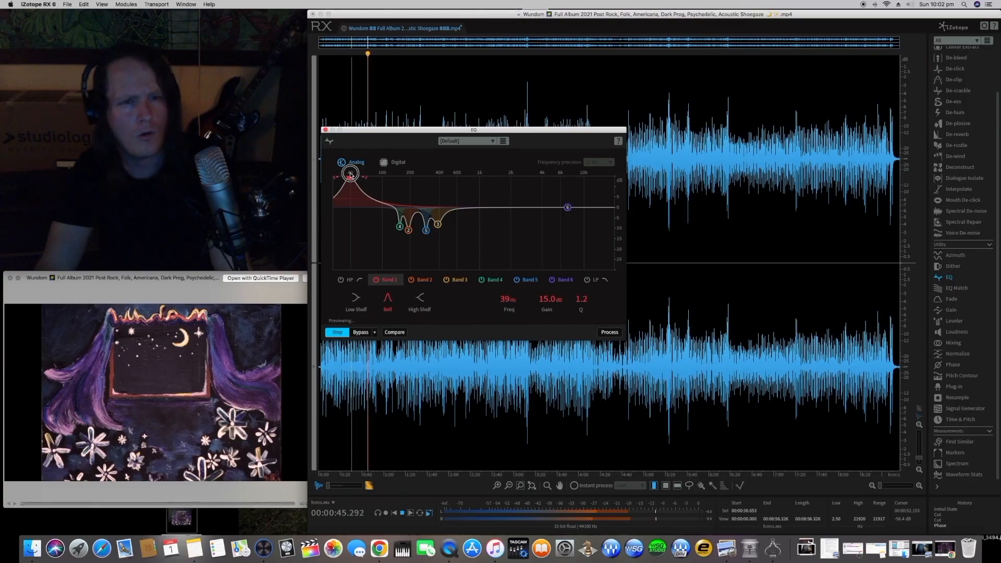
{"action": "left_click_drag", "start_coordinate": [350, 175], "coordinate": [351, 174]}
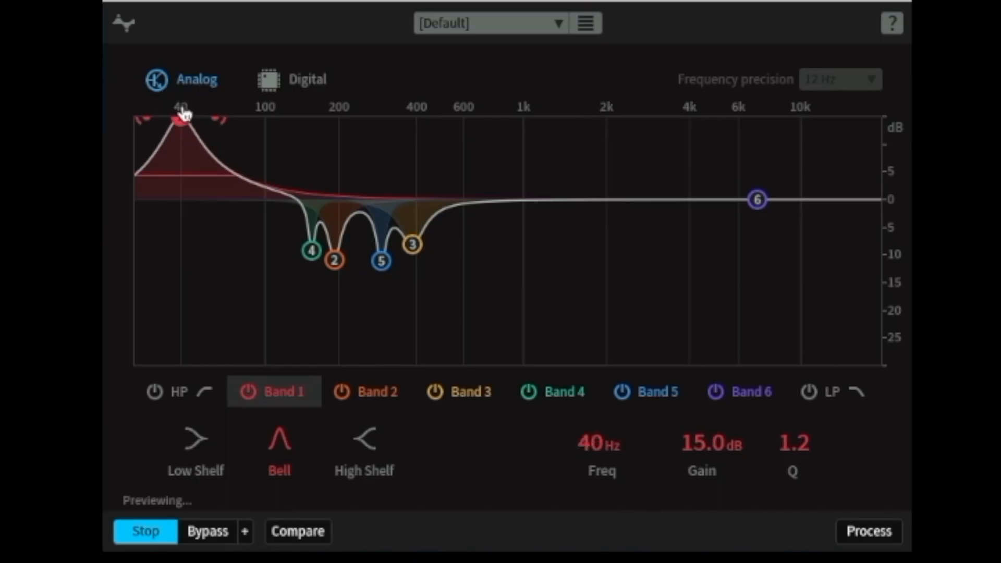
- Widen Band 1 to a Q of 0.9 and lower its gain to 12 dB
{"action": "left_click_drag", "start_coordinate": [223, 122], "coordinate": [188, 137]}
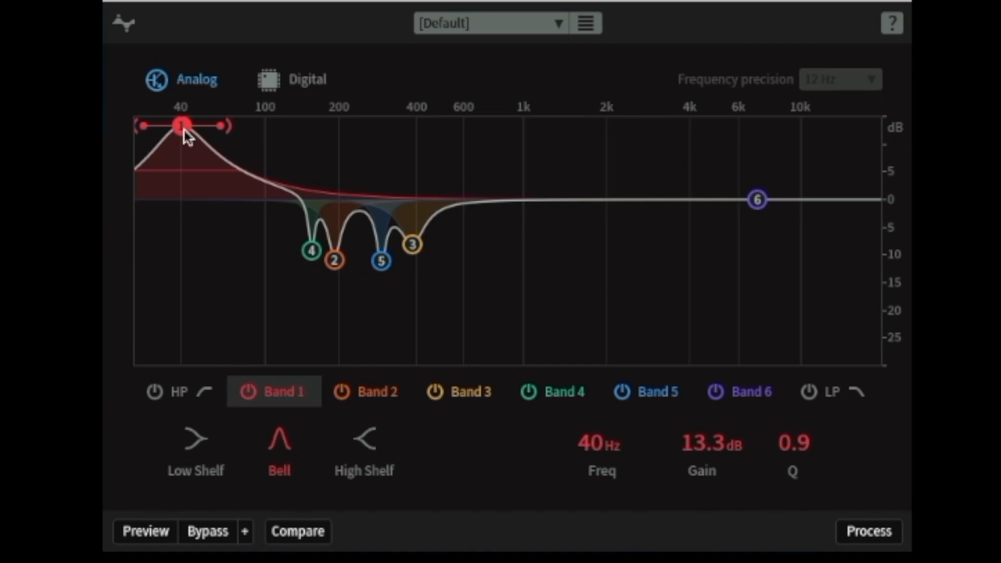
{"action": "left_click", "coordinate": [187, 136]}
{"action": "left_click_drag", "start_coordinate": [183, 131], "coordinate": [182, 135]}
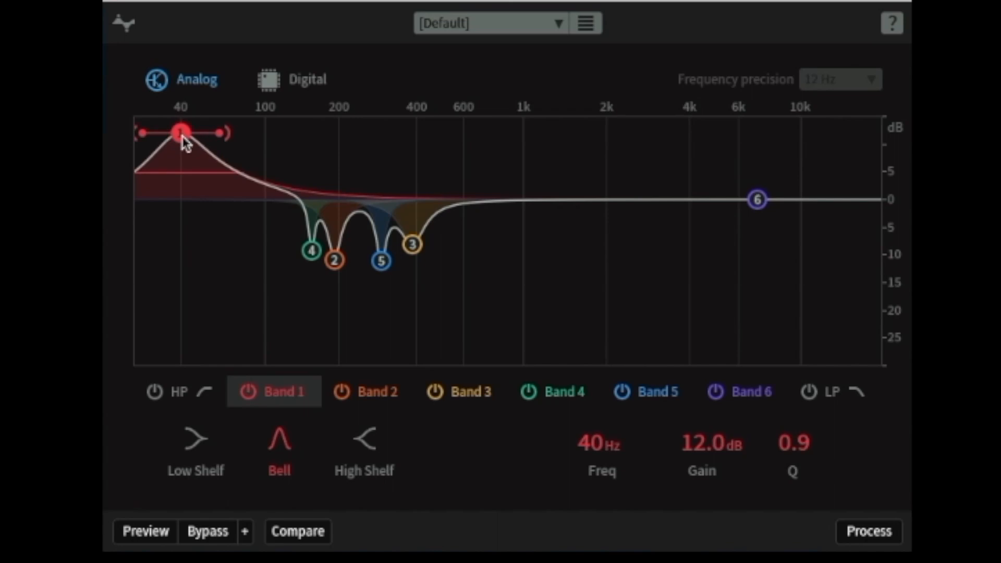
- Preview the EQ with the Band 1 bass boost and compare it with and without bypass
{"action": "left_click", "coordinate": [151, 537]}
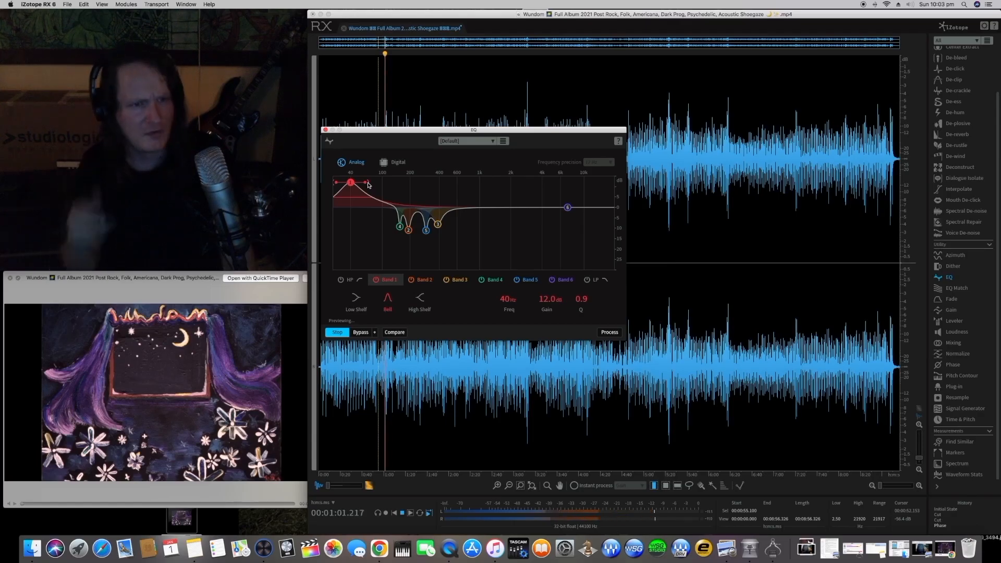
{"action": "left_click", "coordinate": [360, 332]}
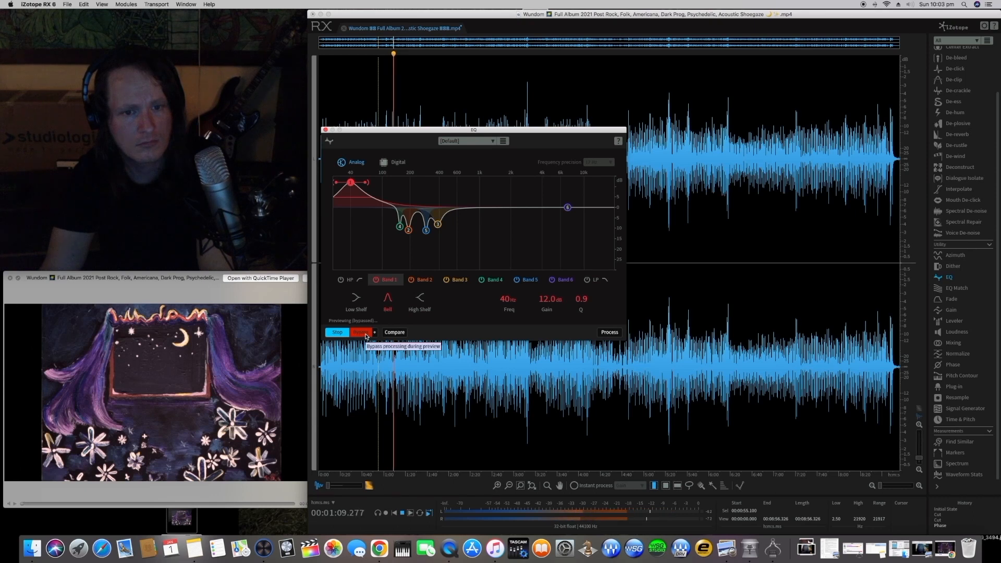
{"action": "left_click", "coordinate": [366, 334]}
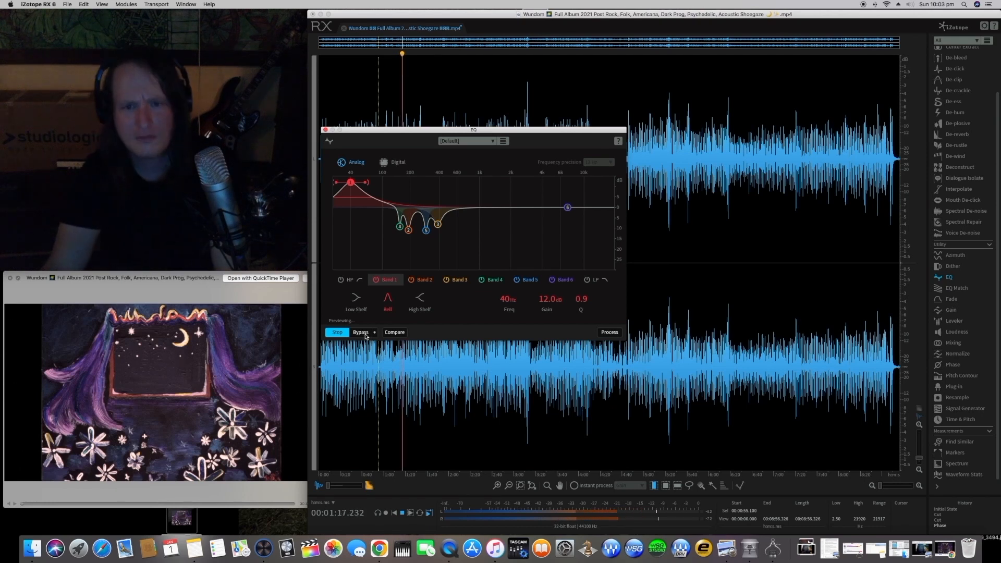
- Turn Band 6 into a wide cut of -5.6 dB at 2217 Hz with a Q of 0.7, and stop the preview
{"action": "left_click_drag", "start_coordinate": [569, 210], "coordinate": [528, 228]}
{"action": "key", "text": "space"}
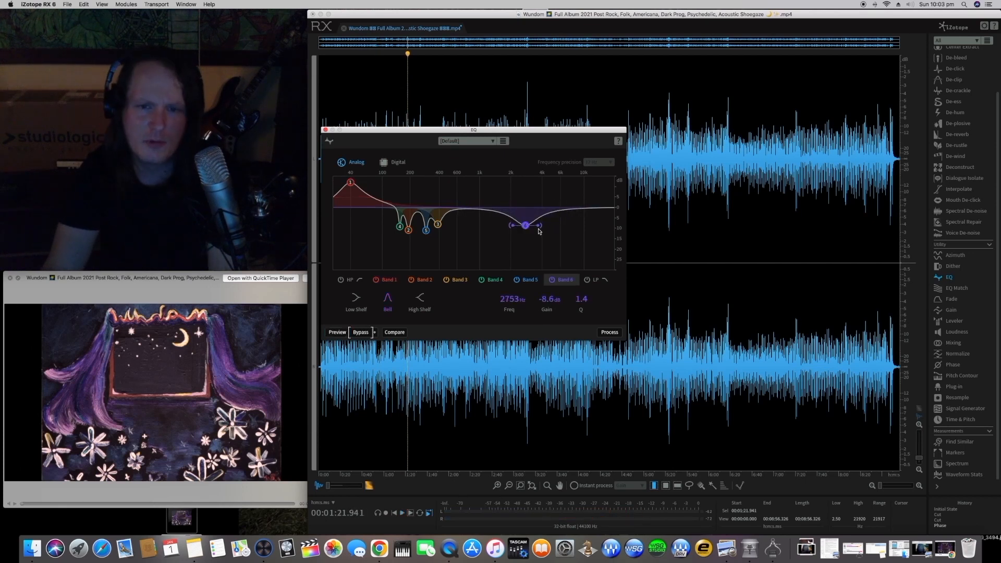
{"action": "left_click_drag", "start_coordinate": [540, 229], "coordinate": [512, 222]}
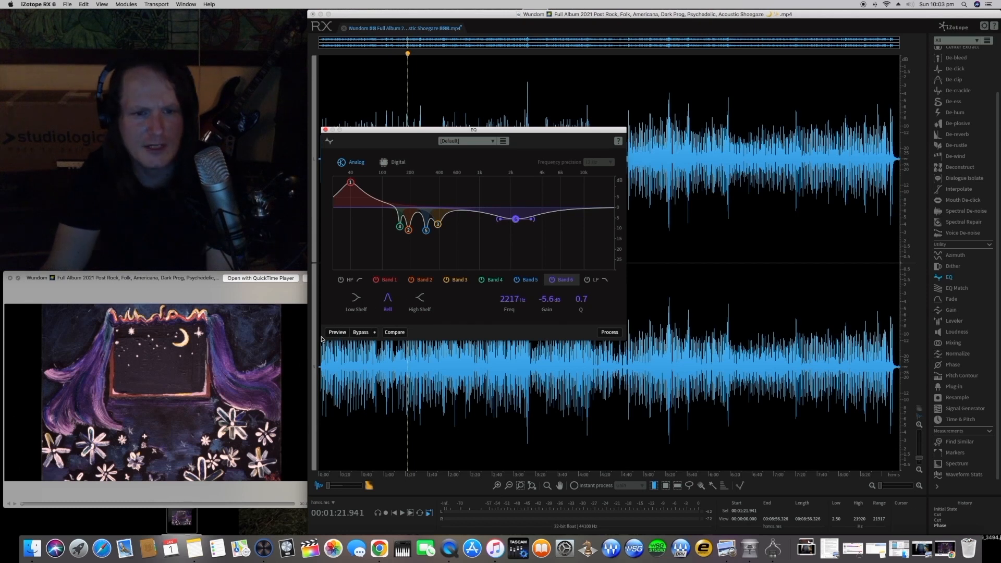
- Preview from near the track's start, sweep Band 6 with a 15 dB boost, and set it to about -5.1 dB at 2915 Hz
{"action": "left_click", "coordinate": [324, 57]}
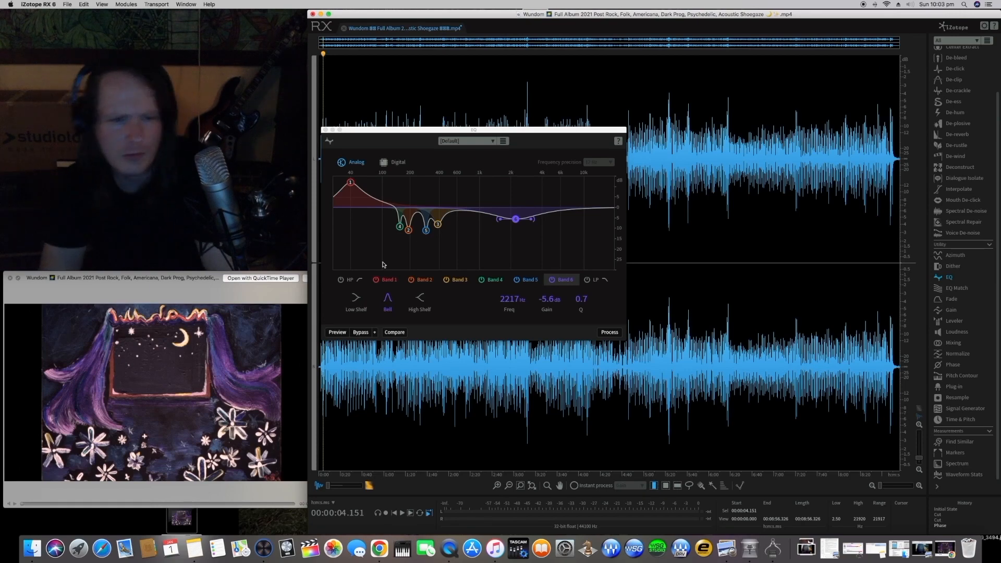
{"action": "left_click", "coordinate": [338, 333]}
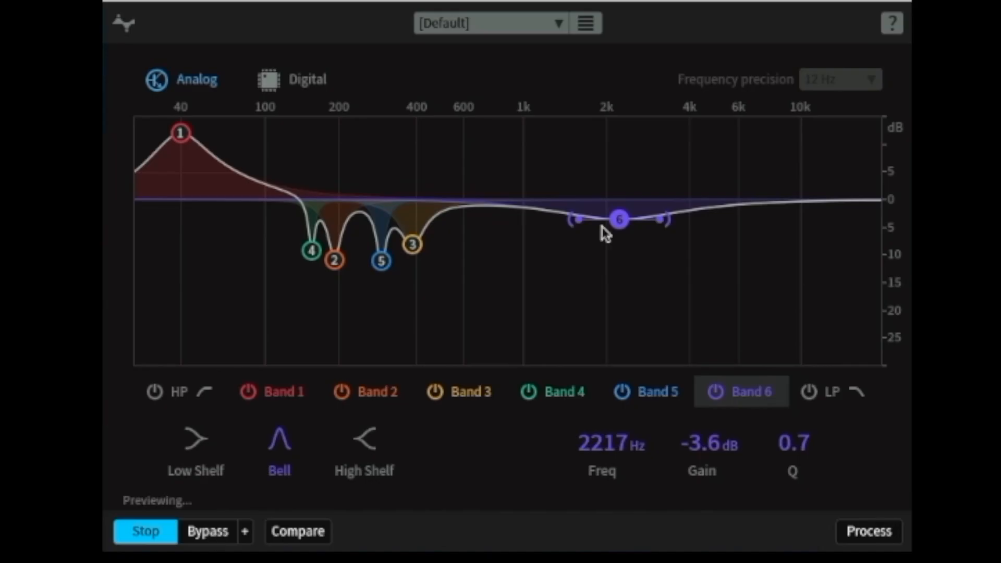
{"action": "left_click_drag", "start_coordinate": [620, 219], "coordinate": [651, 109]}
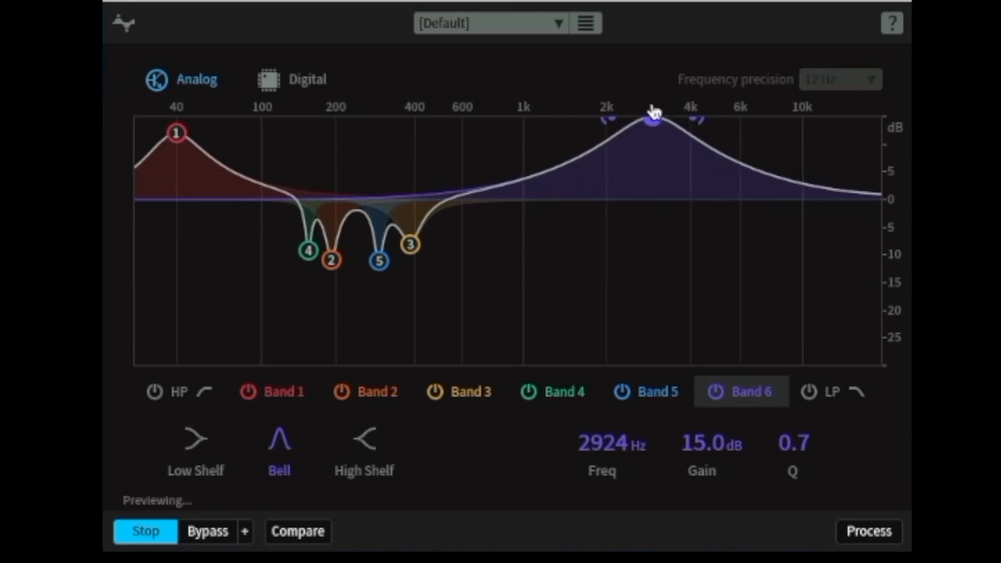
{"action": "left_click_drag", "start_coordinate": [712, 459], "coordinate": [713, 479]}
{"action": "left_click_drag", "start_coordinate": [697, 238], "coordinate": [661, 235]}
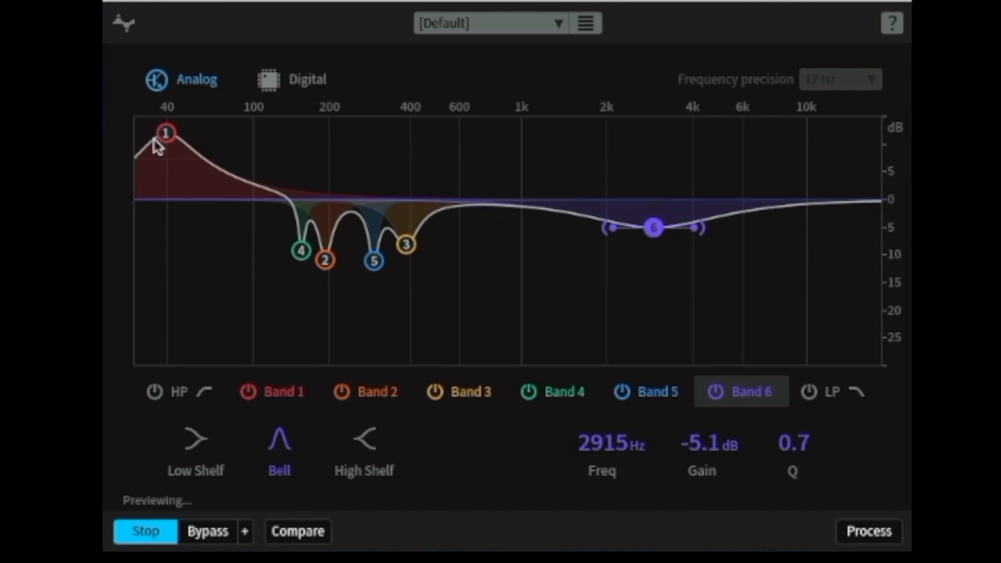
- Fine-tune Band 1 to 9.9 dB at 41 Hz and Band 6 to -4.9 dB at 2891 Hz with a Q of 0.8, and stop the preview
{"action": "left_click_drag", "start_coordinate": [166, 135], "coordinate": [170, 157]}
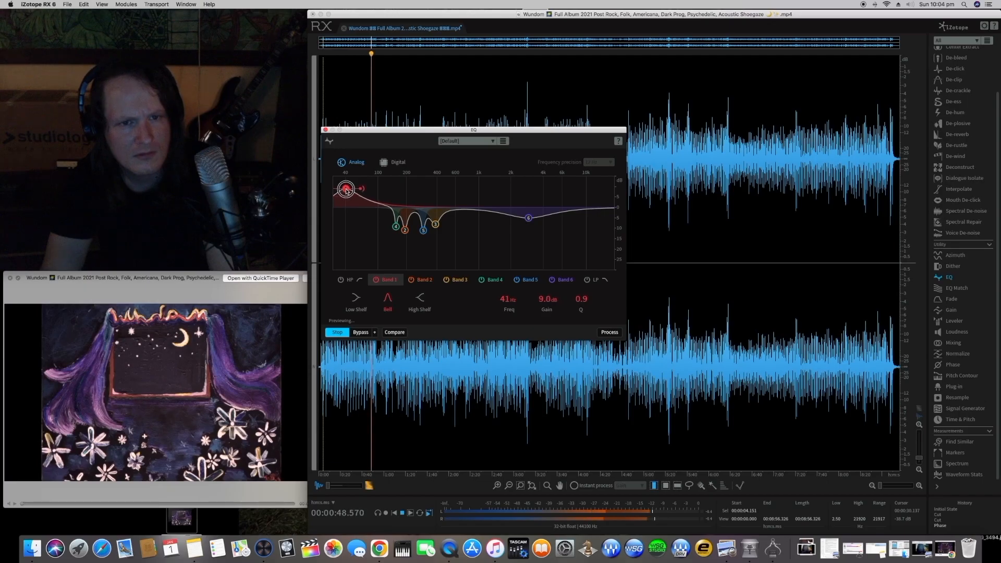
{"action": "left_click_drag", "start_coordinate": [347, 191], "coordinate": [348, 189]}
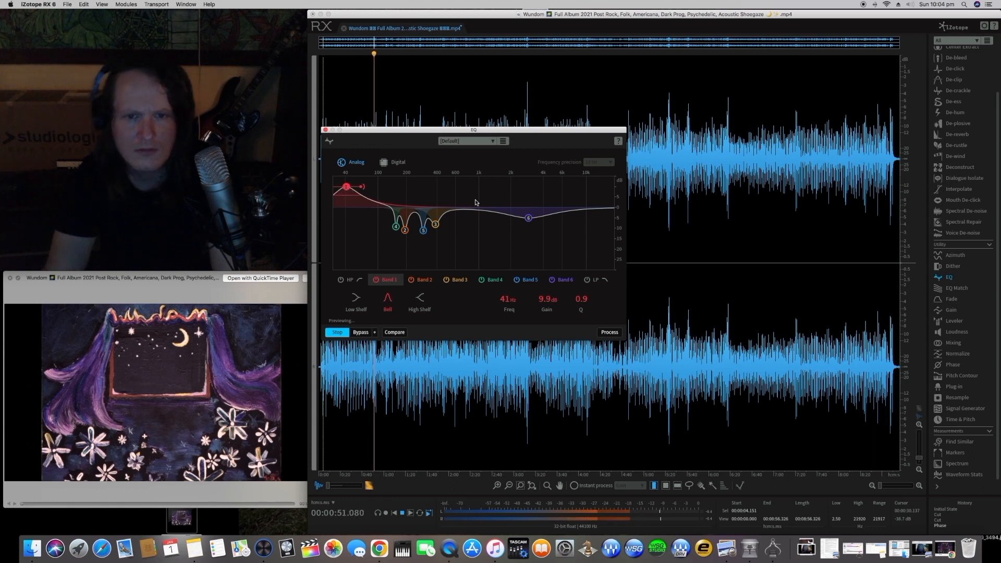
{"action": "left_click", "coordinate": [527, 218]}
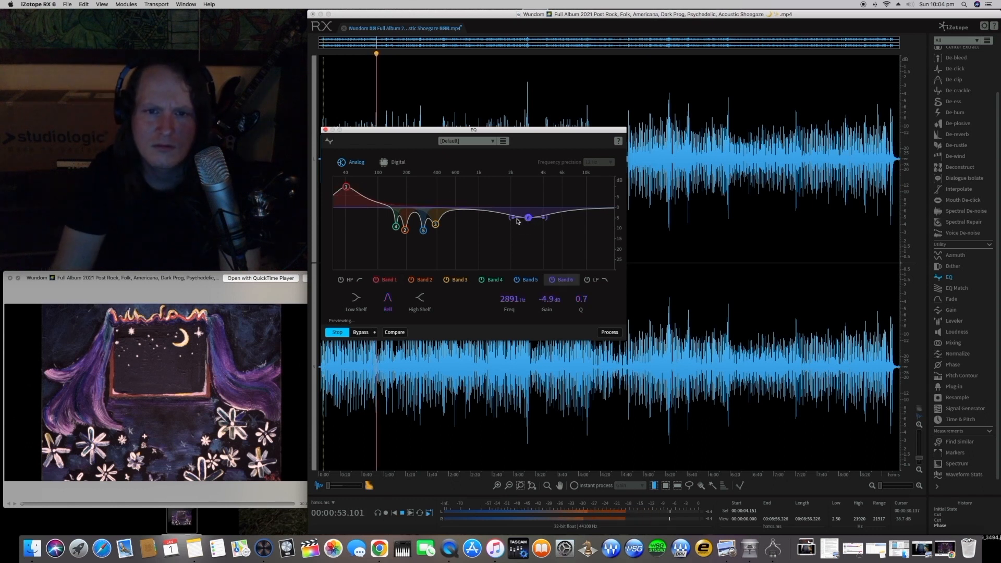
{"action": "left_click_drag", "start_coordinate": [510, 218], "coordinate": [514, 220]}
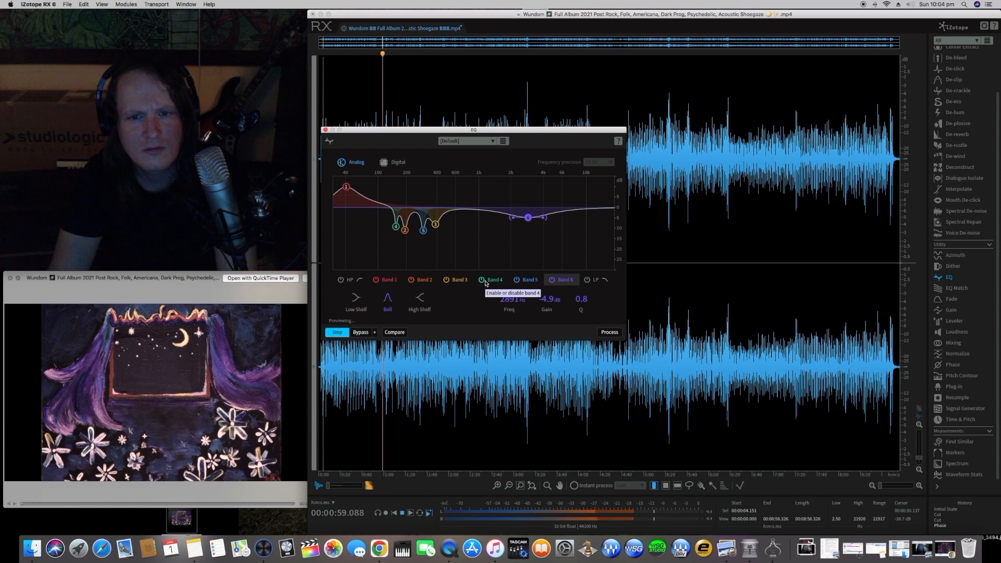
{"action": "key", "text": "space"}
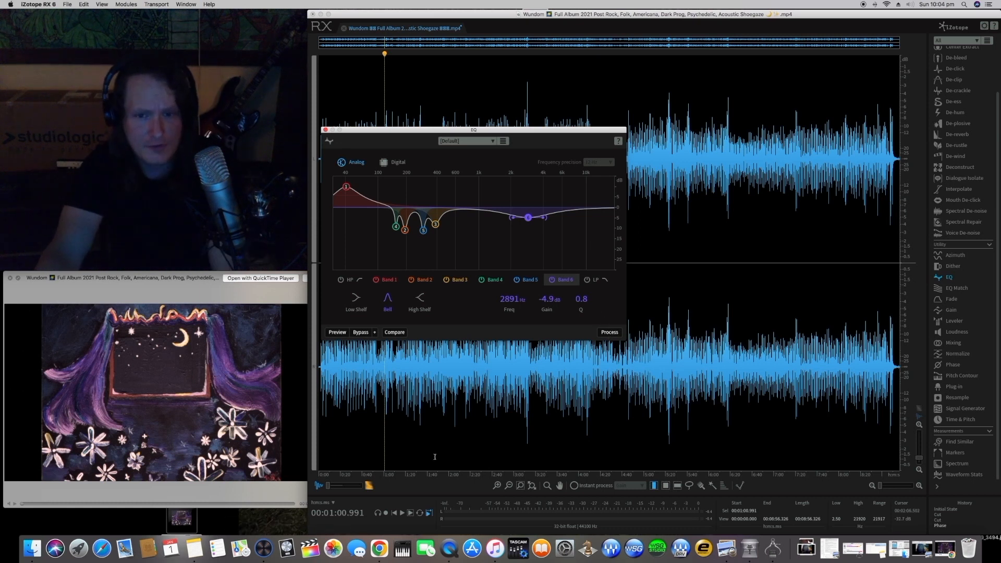
- Switch the display from waveform to full spectrogram and move the EQ window off it
{"action": "left_click", "coordinate": [358, 485]}
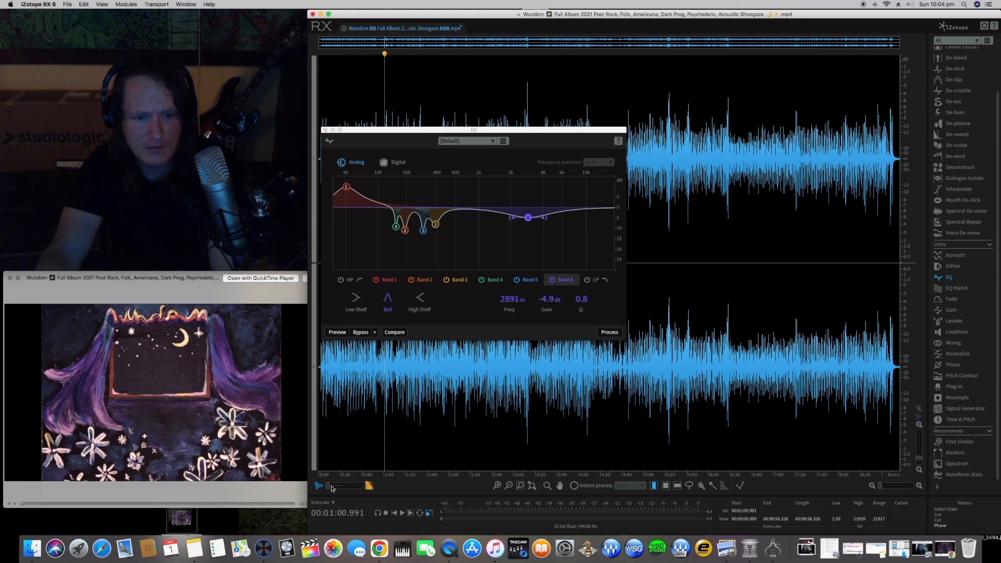
{"action": "left_click_drag", "start_coordinate": [332, 487], "coordinate": [361, 486]}
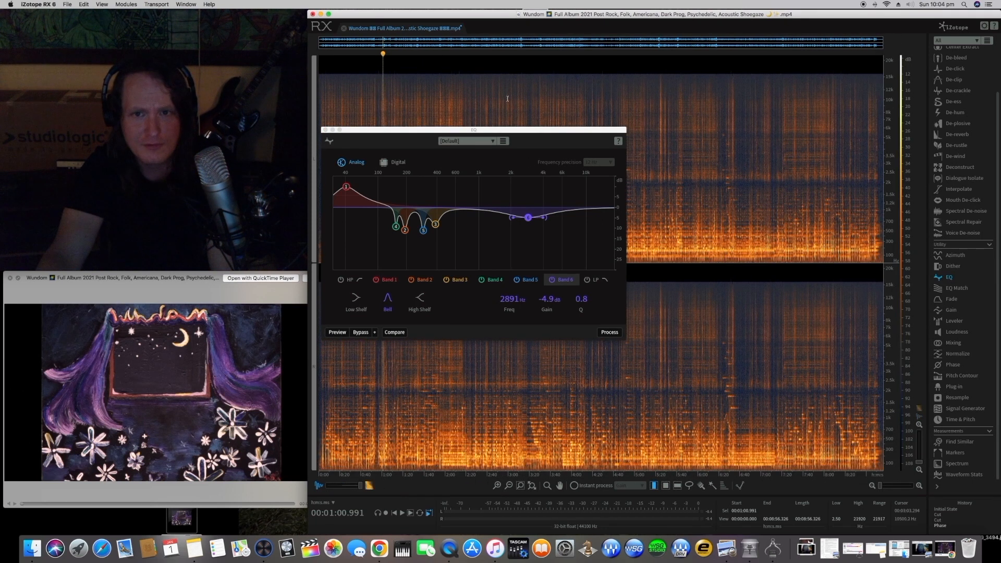
{"action": "left_click_drag", "start_coordinate": [477, 130], "coordinate": [172, 84]}
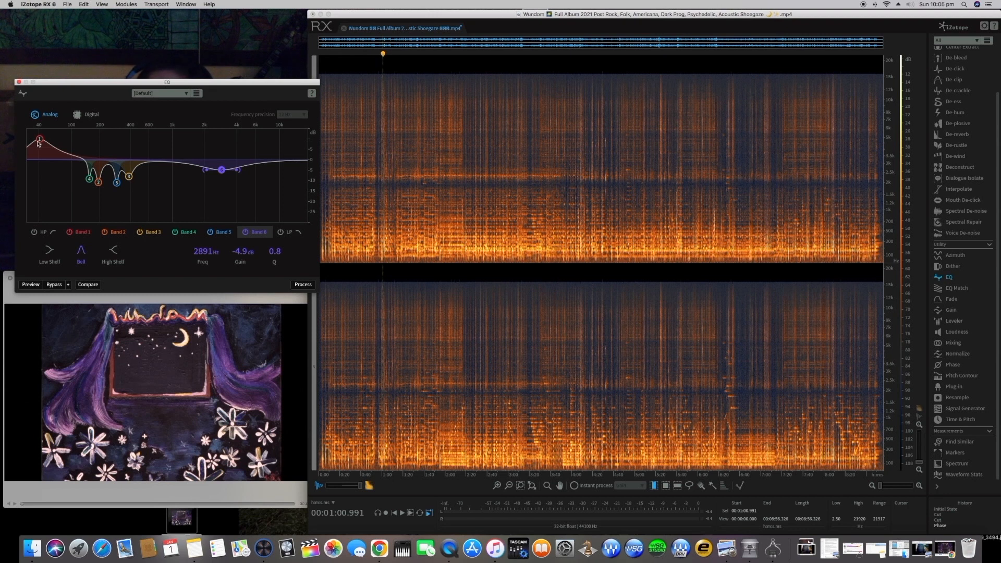
- Apply the EQ to the whole recording and park the EQ window clear of the spectrogram
{"action": "left_click", "coordinate": [302, 285]}
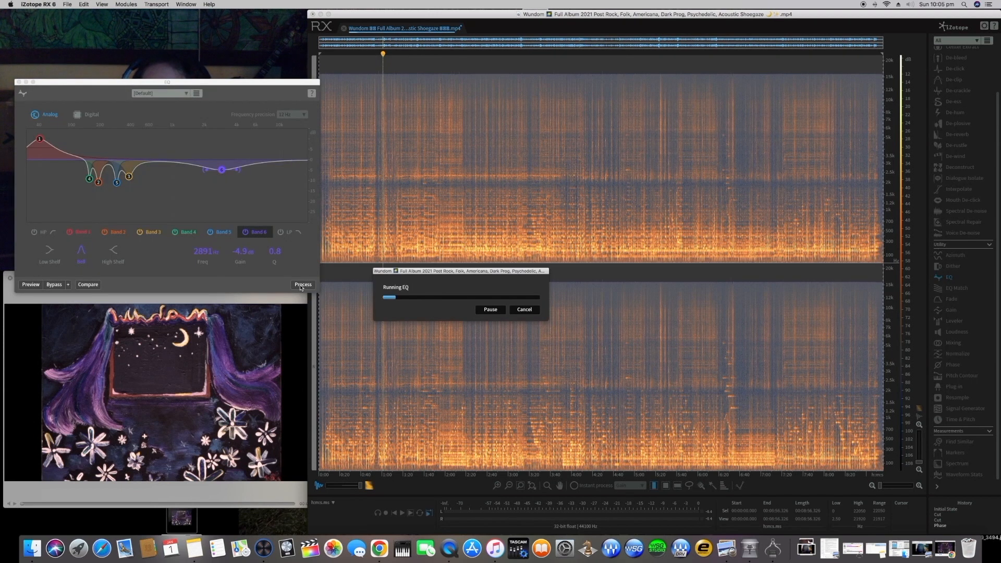
{"action": "left_click_drag", "start_coordinate": [214, 82], "coordinate": [772, 130]}
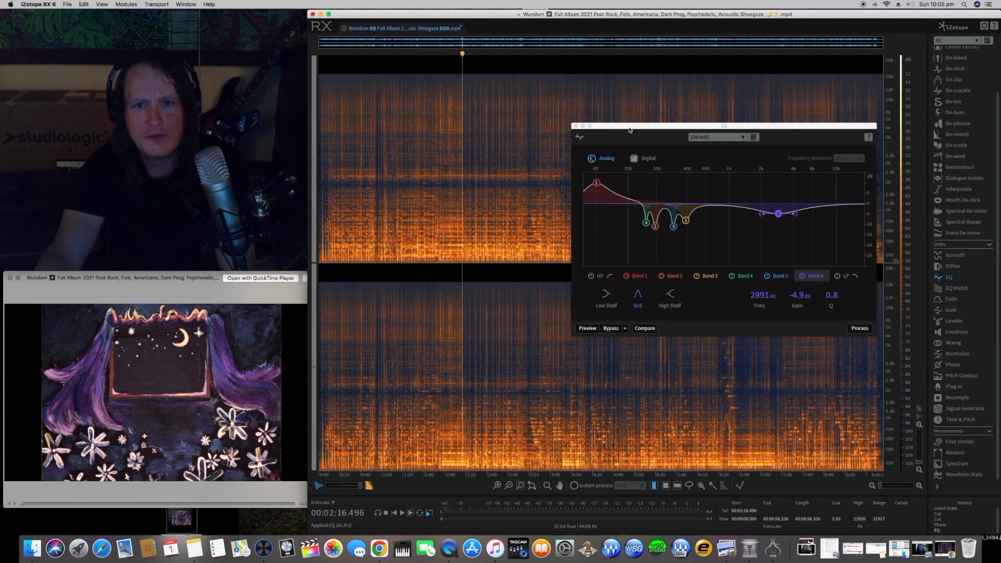
{"action": "left_click_drag", "start_coordinate": [629, 130], "coordinate": [56, 285]}
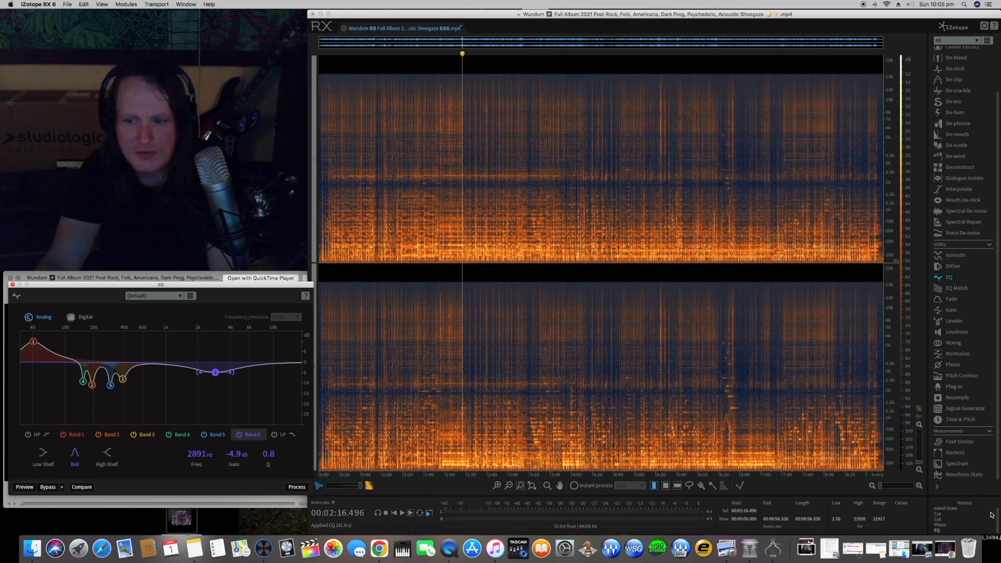
- Compare the spectrogram of the Phase history state with that of the EQ history state
{"action": "left_click", "coordinate": [944, 526]}
{"action": "left_click", "coordinate": [569, 416]}
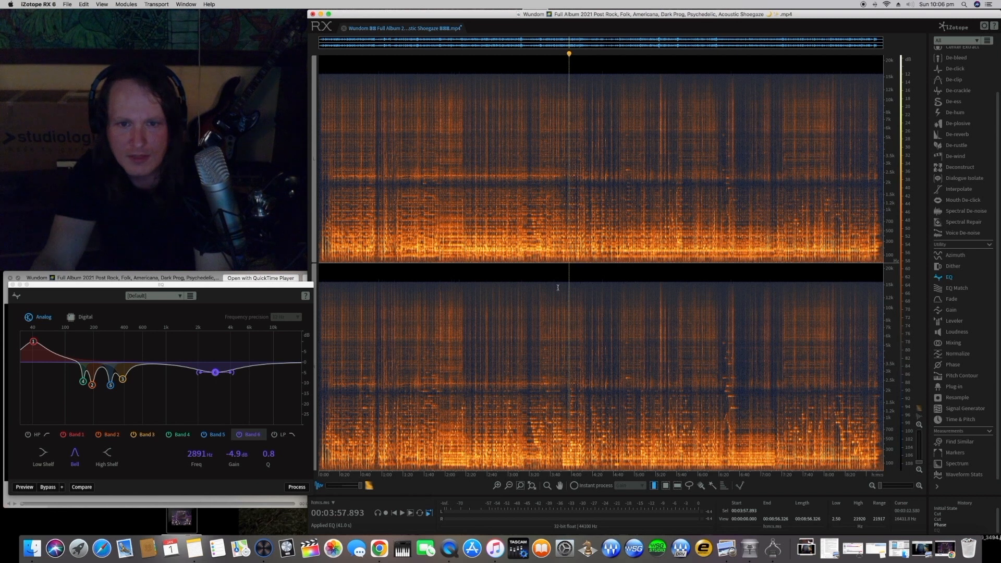
{"action": "left_click", "coordinate": [926, 531]}
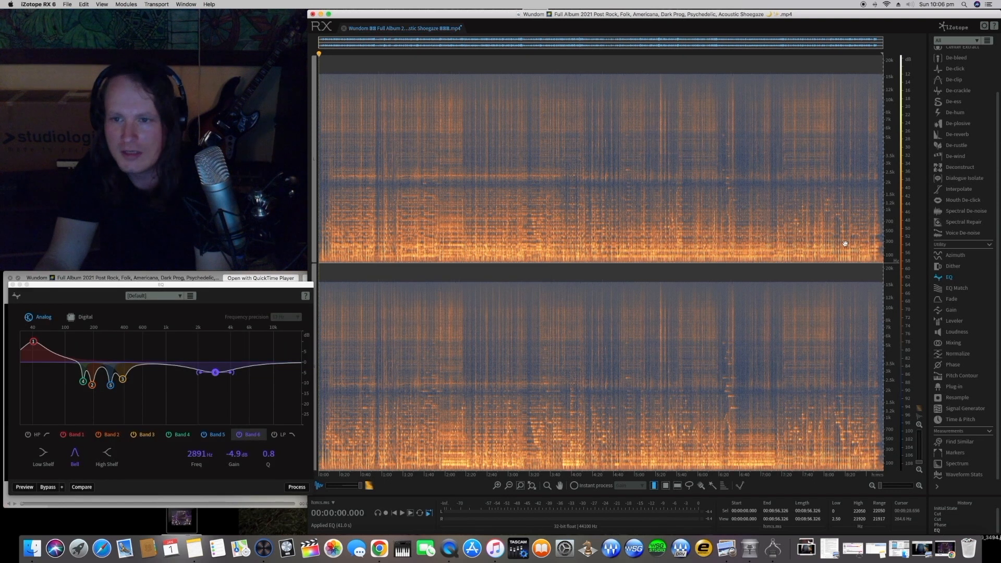
{"action": "left_click", "coordinate": [393, 240]}
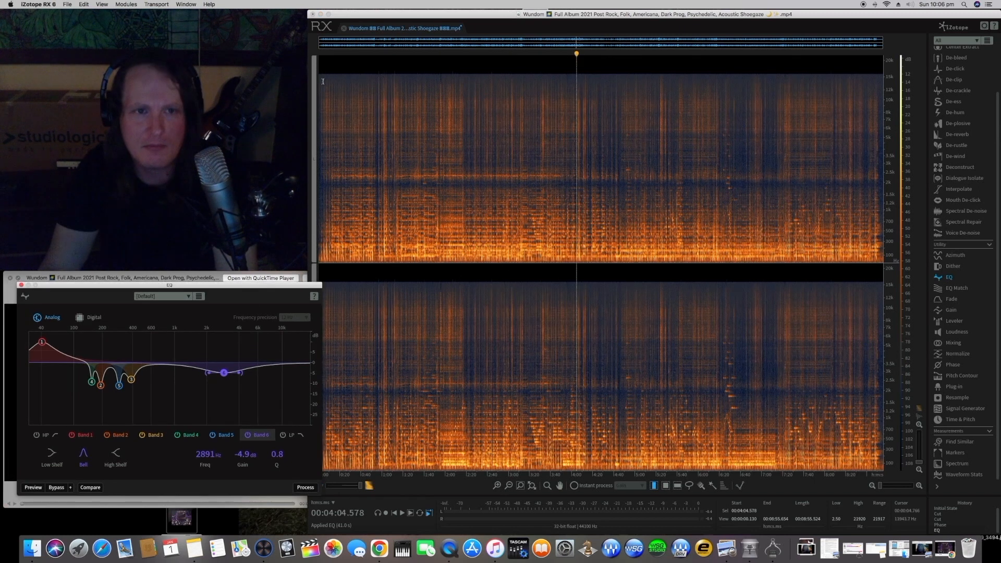
- Play the equalized recording from the start while shifting the EQ window out of the way
{"action": "left_click", "coordinate": [319, 57]}
{"action": "key", "text": "space"}
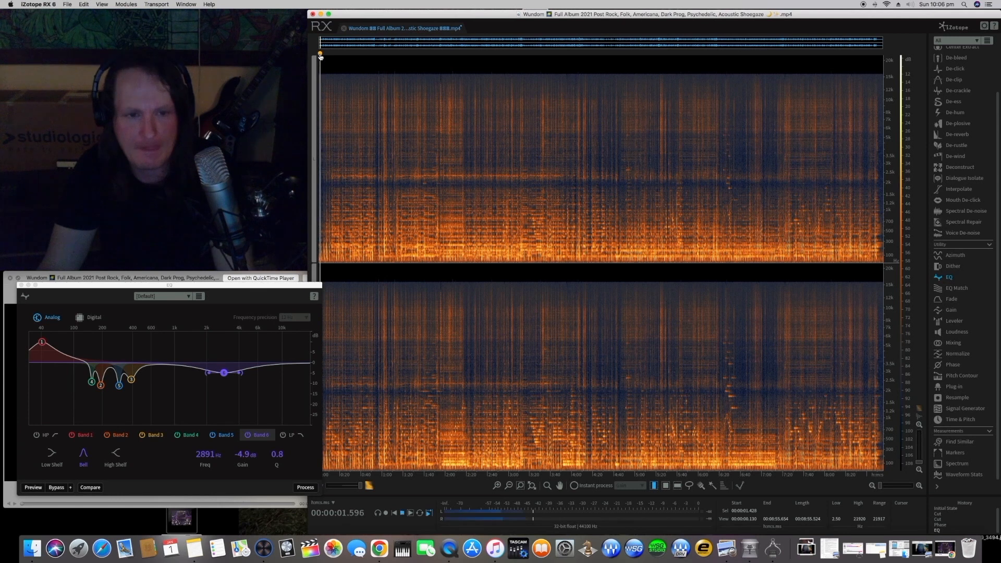
{"action": "left_click_drag", "start_coordinate": [268, 286], "coordinate": [267, 354]}
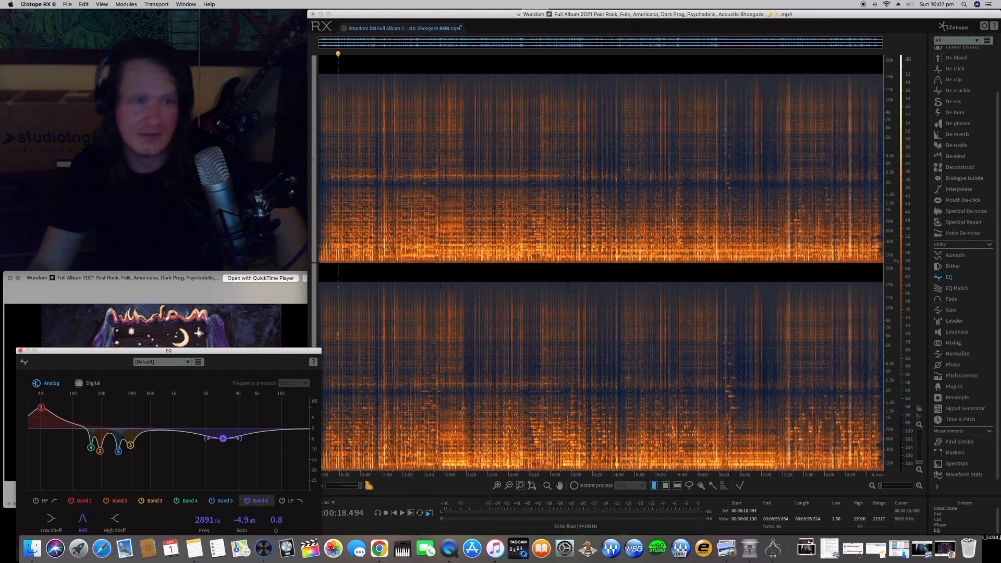
- Move the EQ window clear of the transport and compare playback of the Phase and EQ history states
{"action": "left_click_drag", "start_coordinate": [304, 351], "coordinate": [770, 155]}
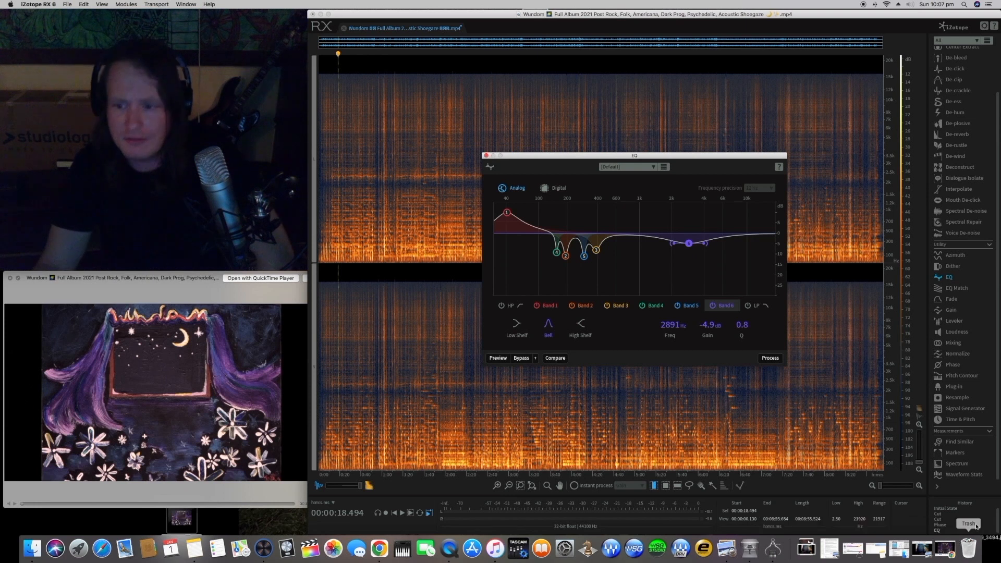
{"action": "left_click", "coordinate": [949, 509]}
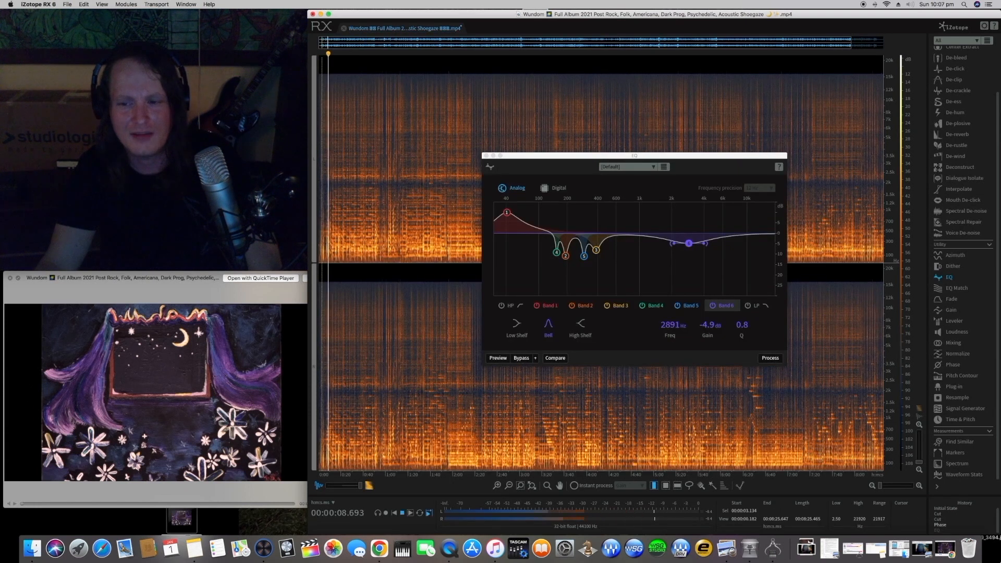
{"action": "left_click", "coordinate": [943, 533]}
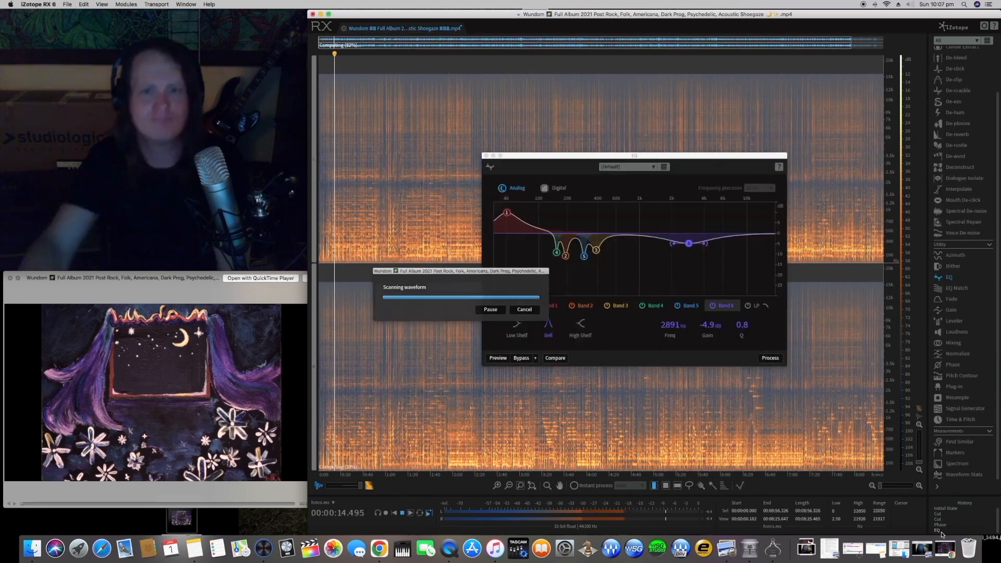